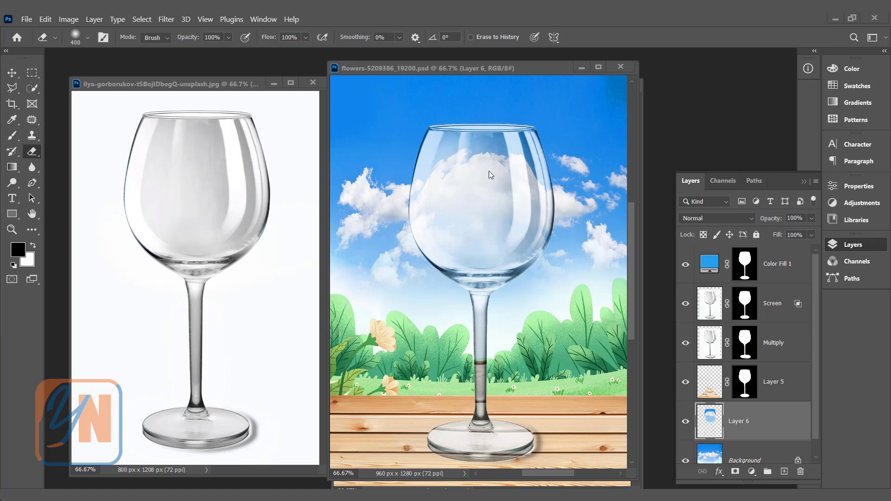
{"action": "left_click", "coordinate": [747, 217]}
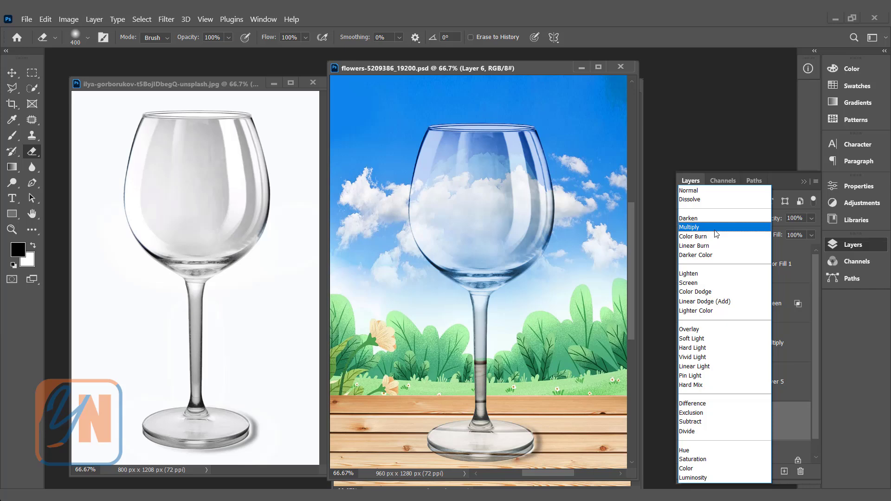
{"action": "left_click", "coordinate": [710, 124]}
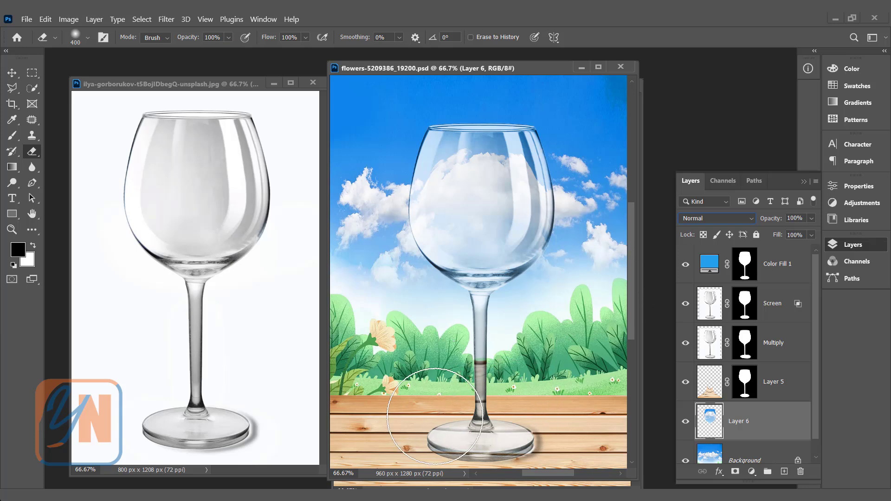
{"action": "mouse_move", "coordinate": [481, 411]}
{"action": "left_mouse_down"}
{"action": "mouse_move", "coordinate": [488, 351]}
{"action": "mouse_move", "coordinate": [488, 403]}
{"action": "left_mouse_up"}
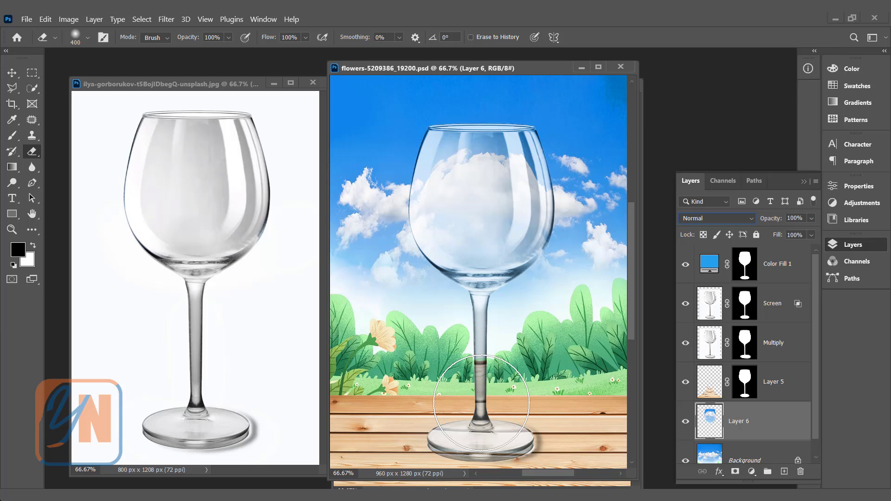
Step: Toggle the visibility of Layer 5 and Layer 6 to check their effect on the glass, and close flowers-5209386_19200.psd
{"action": "left_click", "coordinate": [686, 382]}
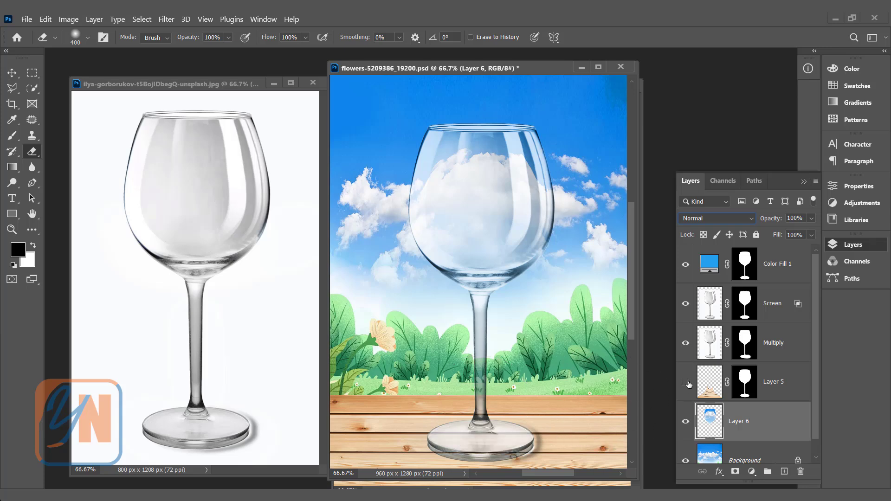
{"action": "left_click", "coordinate": [686, 382]}
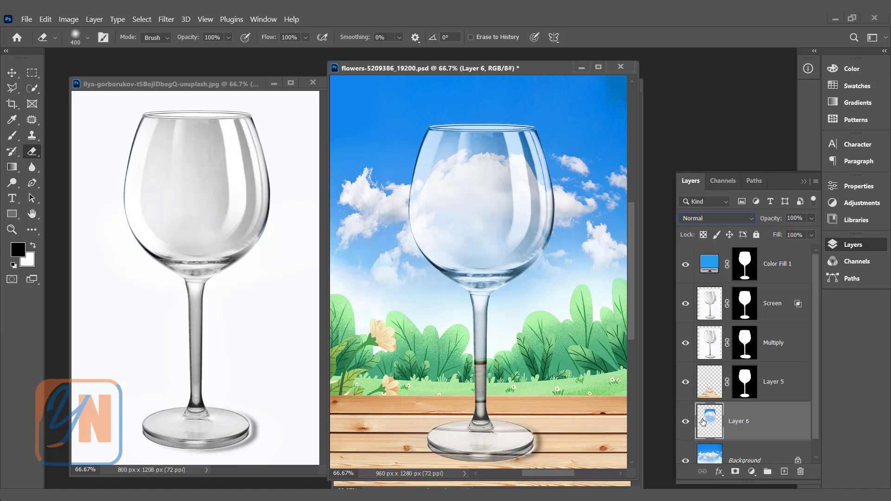
{"action": "left_click", "coordinate": [686, 421]}
{"action": "left_click", "coordinate": [686, 422]}
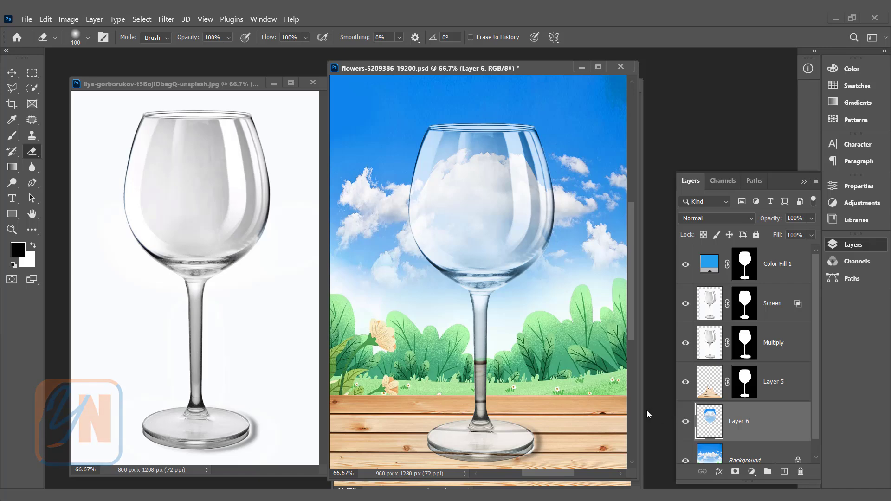
{"action": "left_click", "coordinate": [620, 68]}
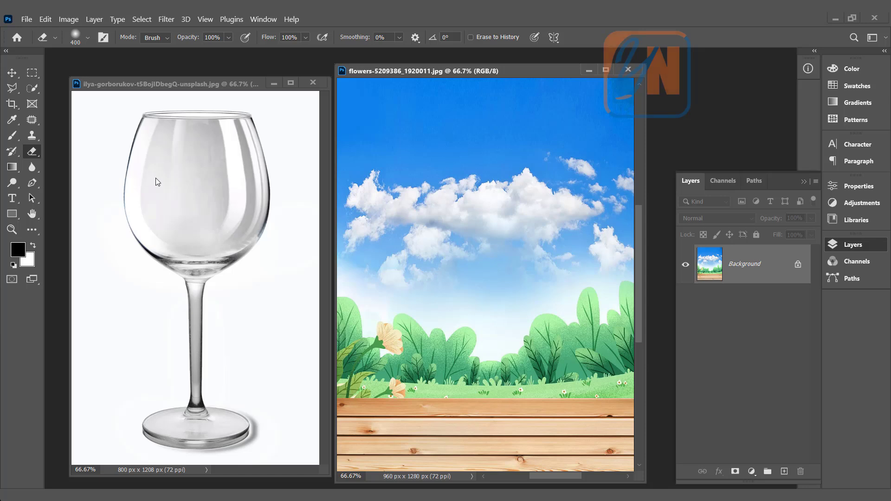
Step: Copy the wine glass image into flowers-5209386_1920011.jpg as a new layer and scale it down slightly
{"action": "key", "text": "v"}
{"action": "left_click_drag", "start_coordinate": [182, 187], "coordinate": [500, 232]}
{"action": "left_click_drag", "start_coordinate": [611, 89], "coordinate": [601, 108]}
{"action": "key", "text": "Return"}
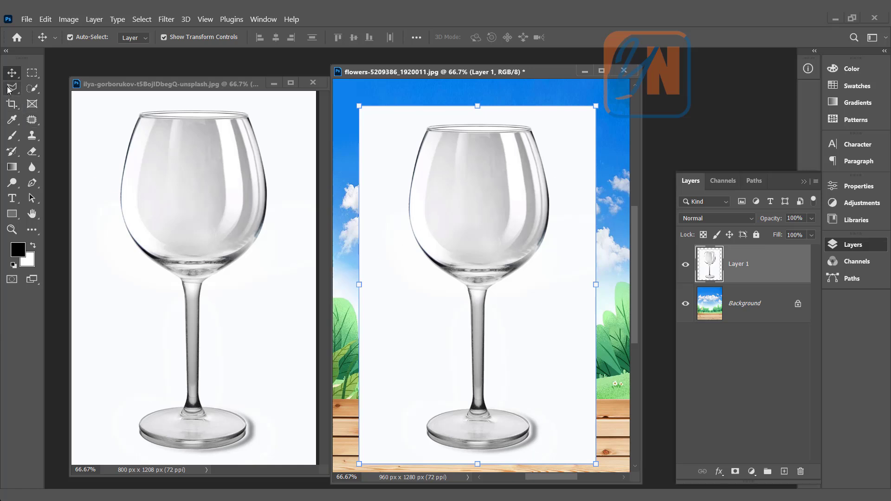
Step: Select the wine glass on Layer 1 of the flowers document using automatic subject selection
{"action": "left_click", "coordinate": [33, 91]}
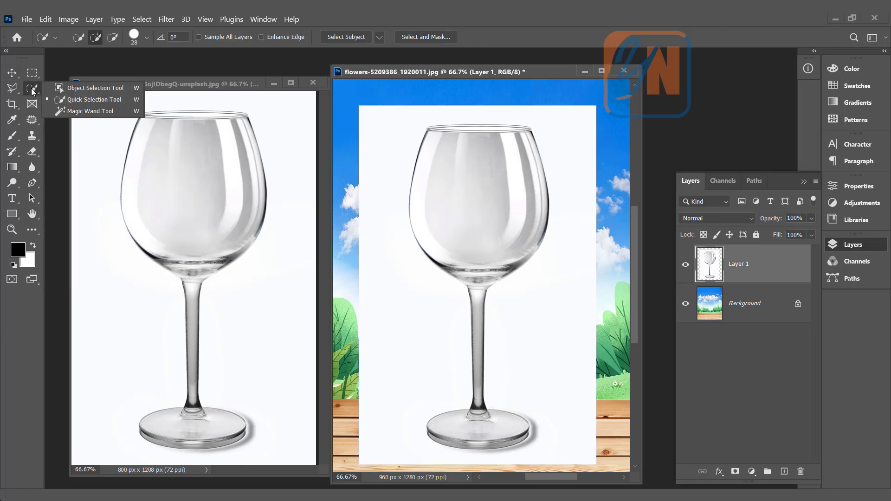
{"action": "left_click", "coordinate": [185, 87]}
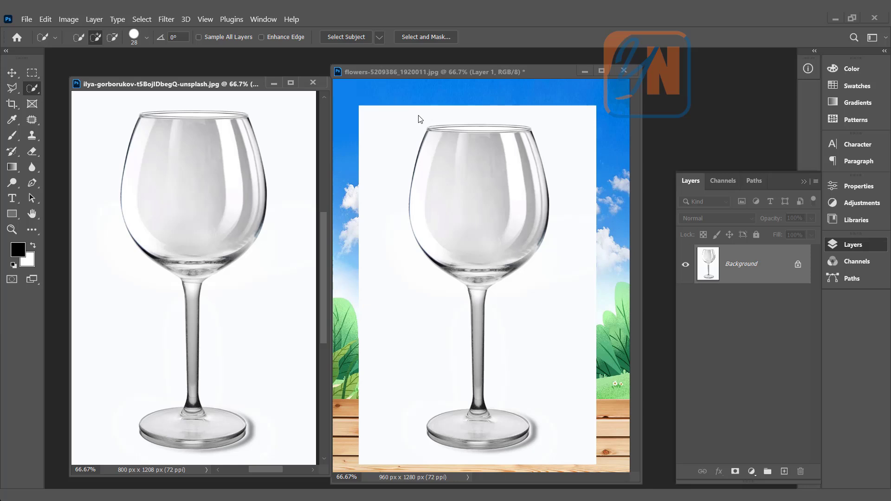
{"action": "left_click", "coordinate": [409, 140]}
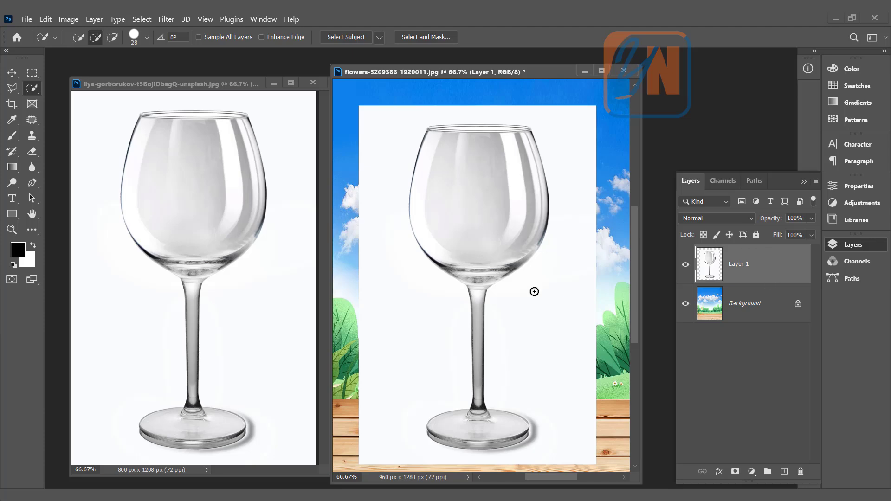
{"action": "left_click", "coordinate": [140, 21]}
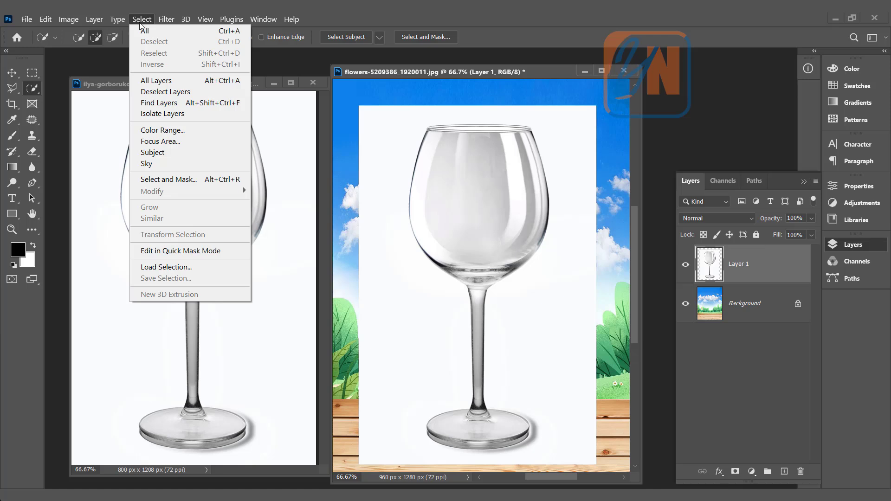
{"action": "left_click", "coordinate": [144, 154]}
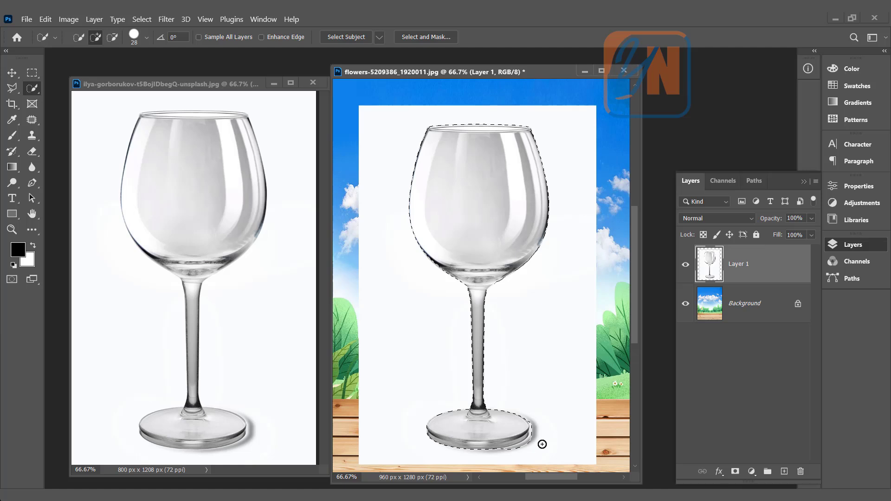
Step: Subtract the shadow beside the glass base from the selection and turn the selection into a layer mask on Layer 1
{"action": "scroll", "coordinate": [527, 453], "scroll_direction": "up", "scroll_amount": 1}
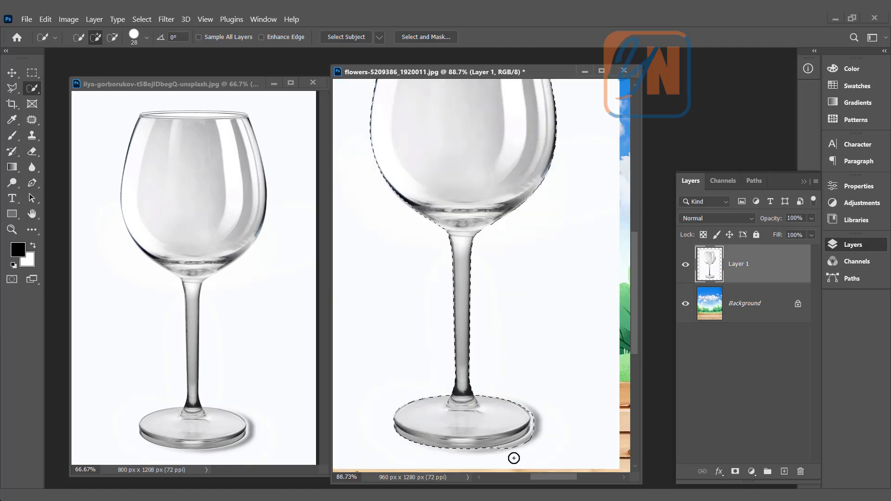
{"action": "right_click", "coordinate": [31, 88]}
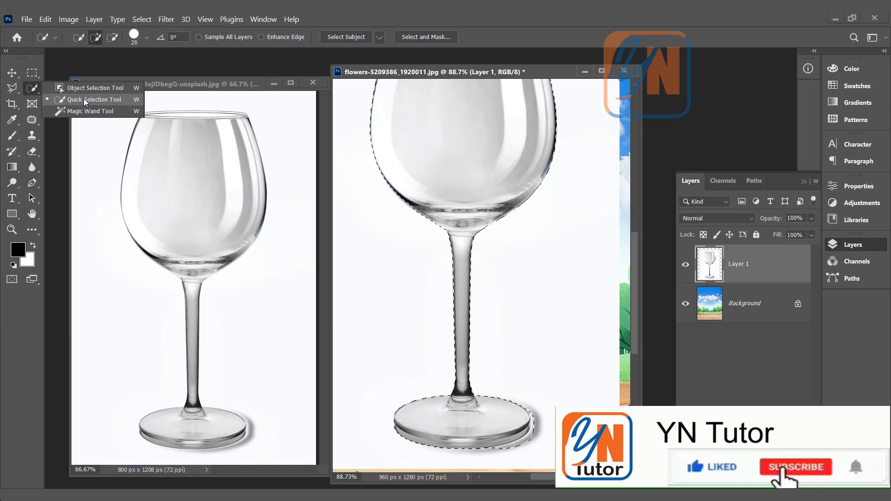
{"action": "left_click", "coordinate": [85, 100]}
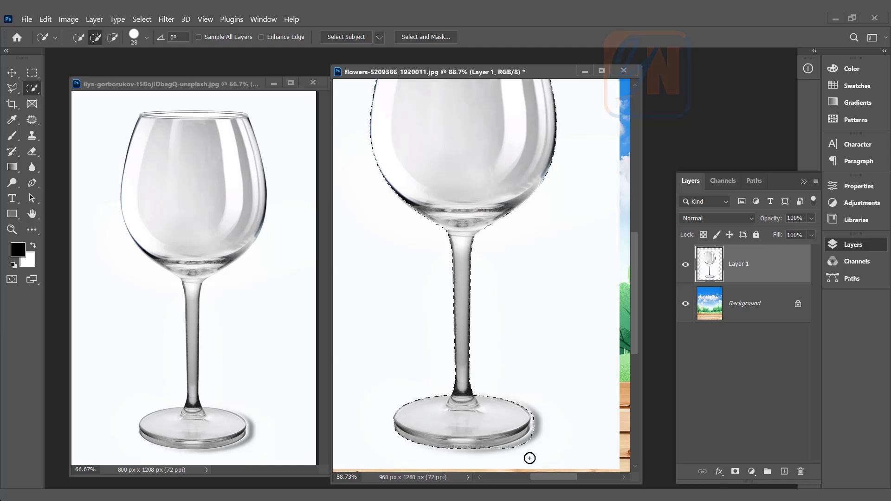
{"action": "key", "text": "alt"}
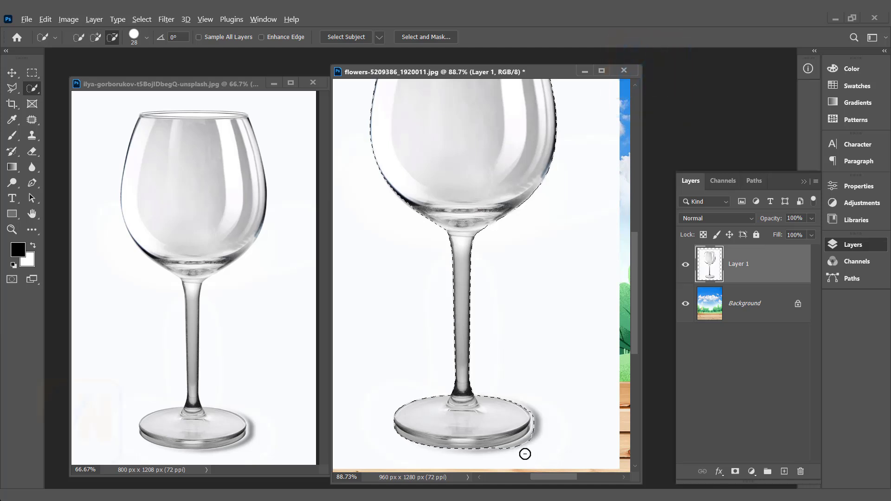
{"action": "left_click_drag", "start_coordinate": [524, 454], "coordinate": [531, 441]}
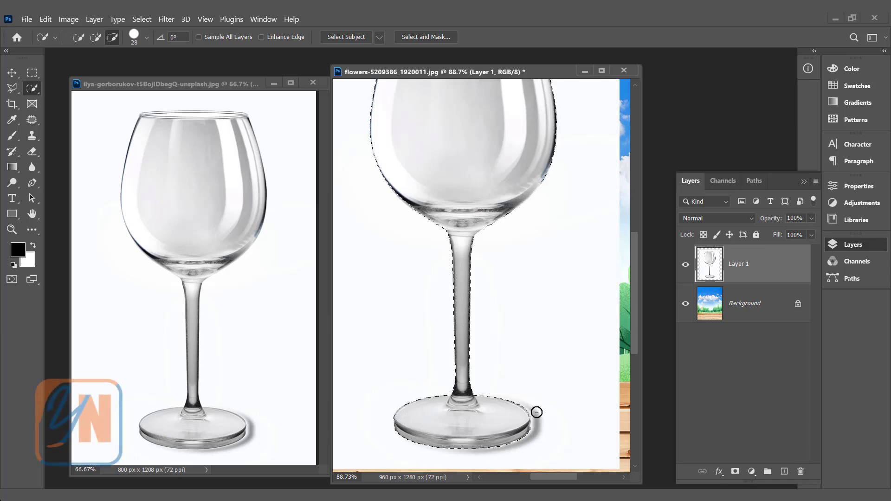
{"action": "key", "text": "ctrl+minus"}
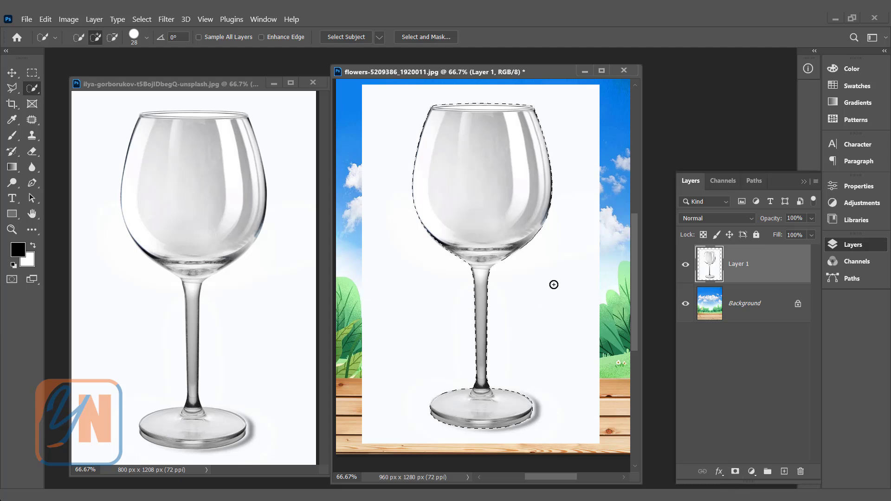
{"action": "left_click", "coordinate": [735, 471]}
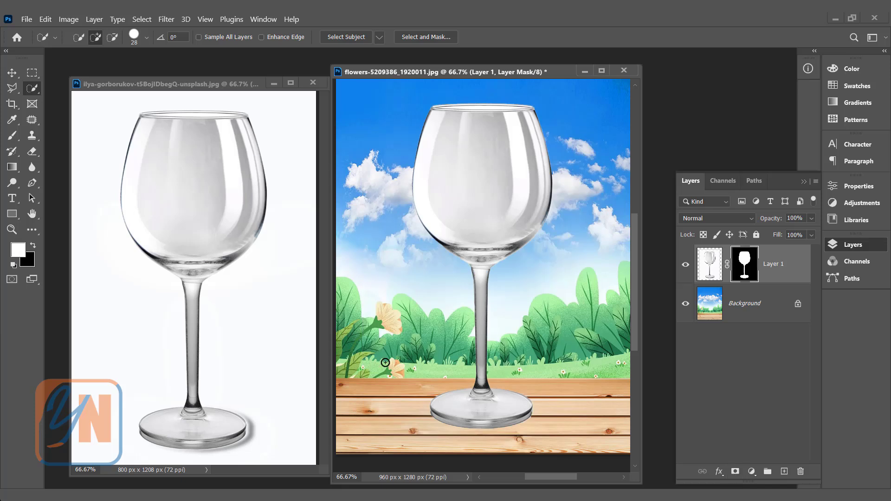
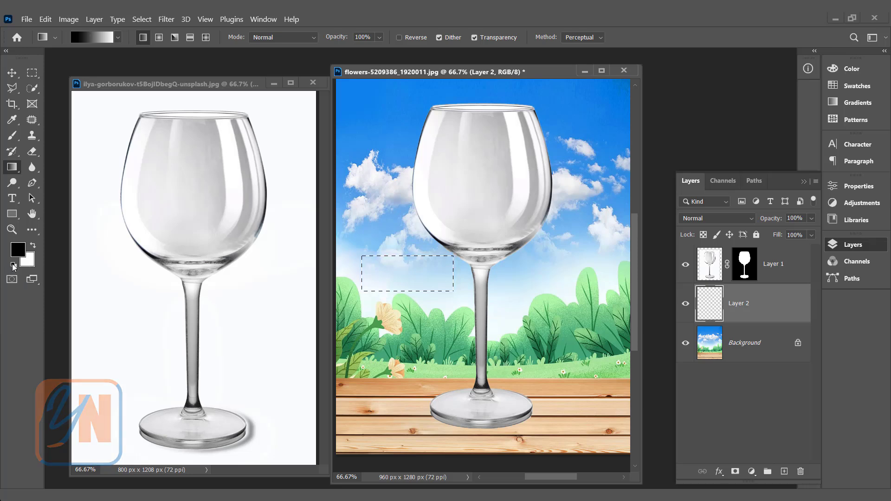
Step: Fill the rectangular selection on Layer 2 with a horizontal black-to-white gradient and deselect it
{"action": "left_click_drag", "start_coordinate": [365, 276], "coordinate": [439, 276]}
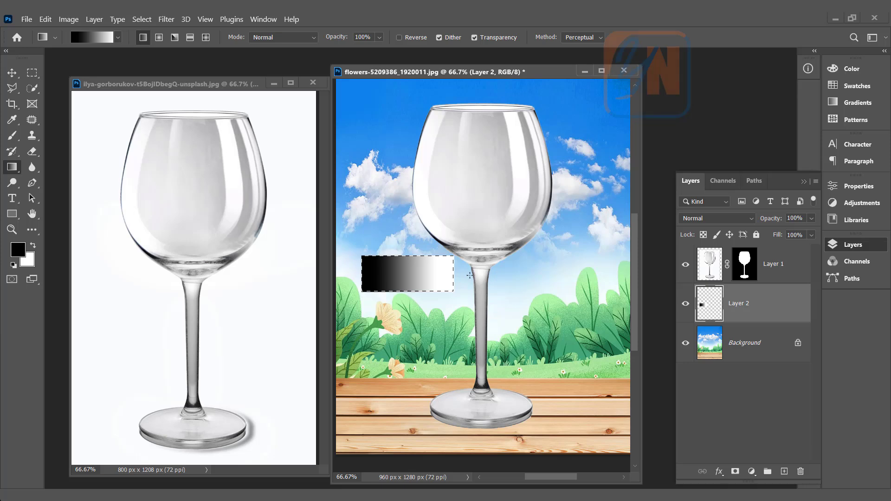
{"action": "left_click", "coordinate": [141, 19]}
{"action": "left_click", "coordinate": [149, 40]}
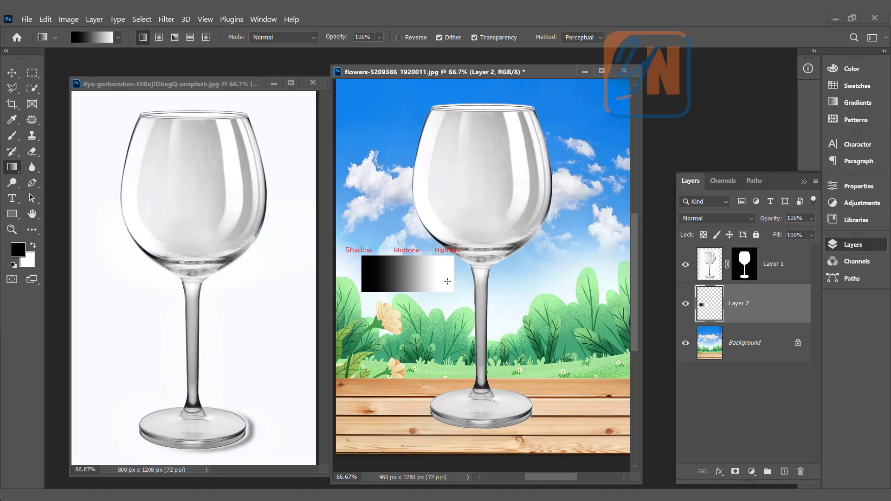
Step: Move the gradient bar about 23 px to the left and set Layer 2's blend mode to Multiply
{"action": "left_click", "coordinate": [11, 72]}
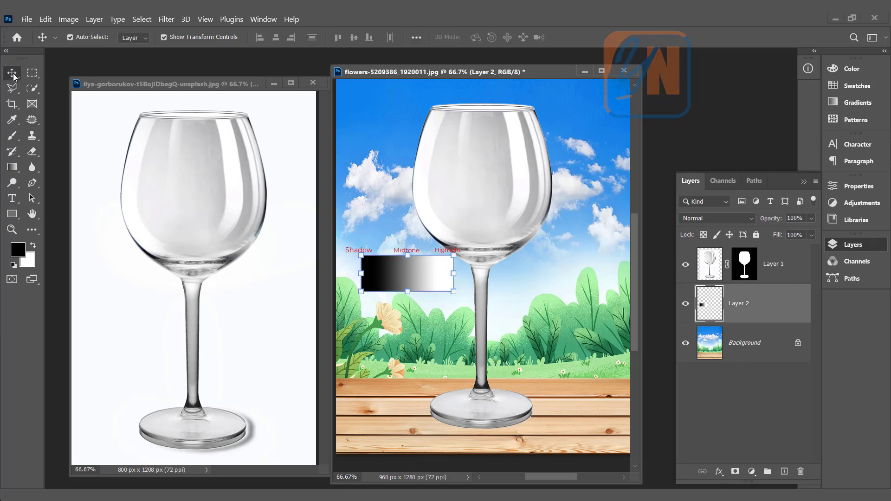
{"action": "left_click_drag", "start_coordinate": [398, 271], "coordinate": [392, 272]}
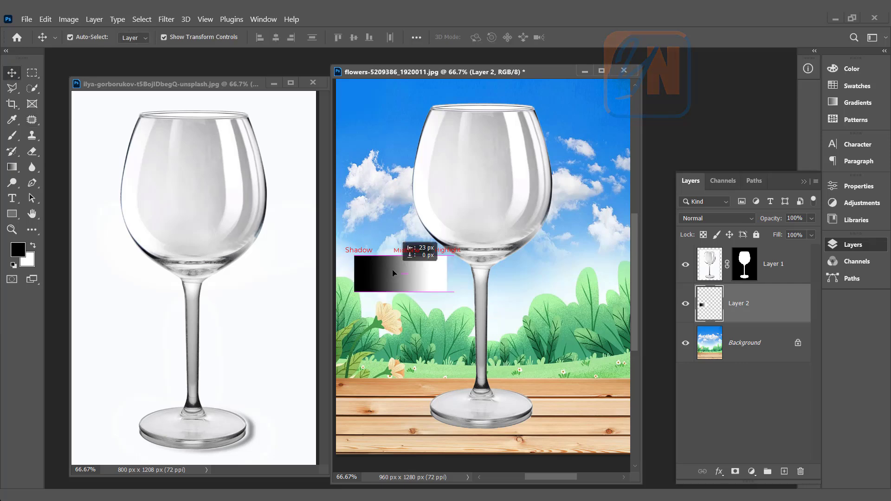
{"action": "left_click", "coordinate": [723, 218]}
{"action": "left_click", "coordinate": [716, 227]}
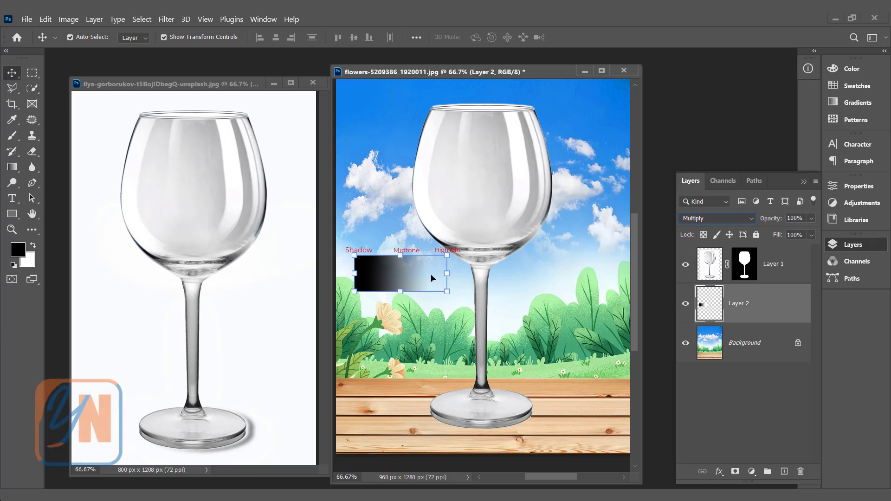
Step: Set Layer 2's blend mode to Screen to see its effect on the gradient bar, and delete the layer
{"action": "left_click", "coordinate": [733, 217]}
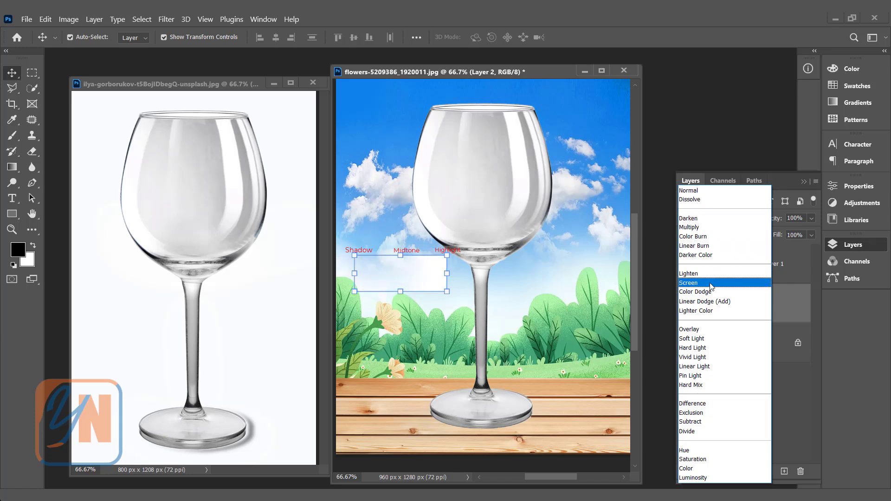
{"action": "left_click", "coordinate": [711, 285]}
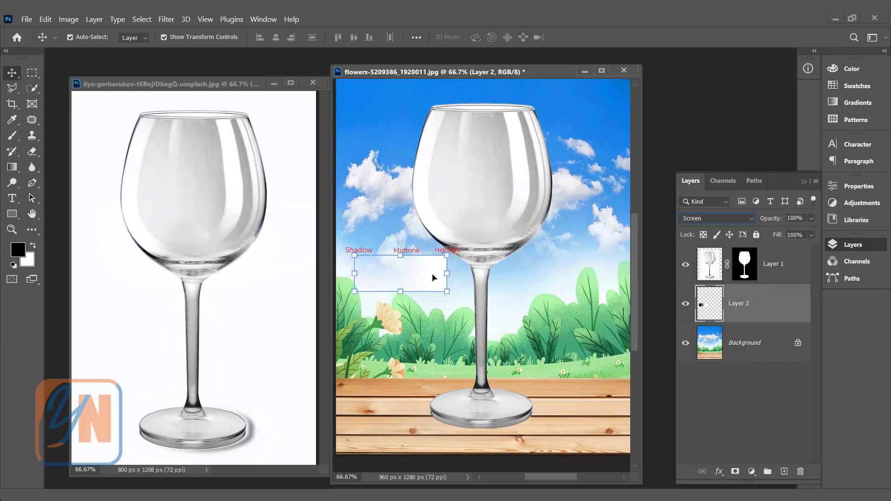
{"action": "key", "text": "Delete"}
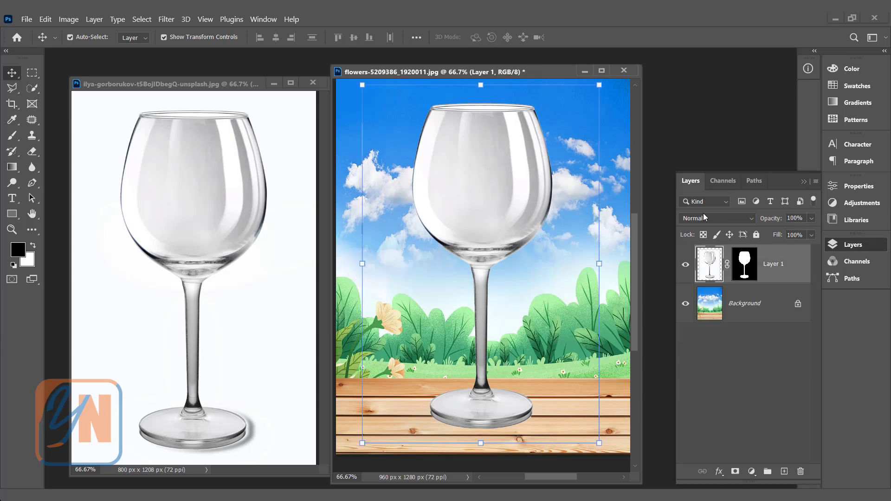
Step: Set the blend mode of the masked glass layer to Multiply and rename the layer Multiply
{"action": "left_click", "coordinate": [738, 219]}
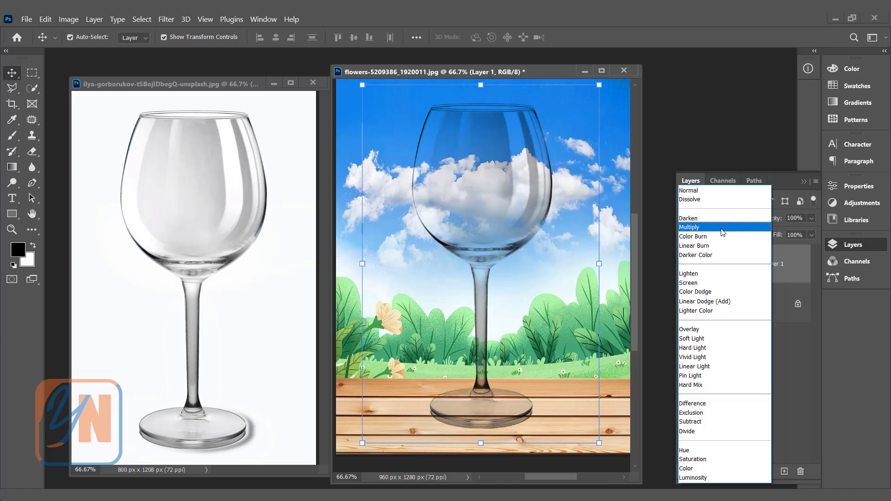
{"action": "left_click", "coordinate": [721, 228]}
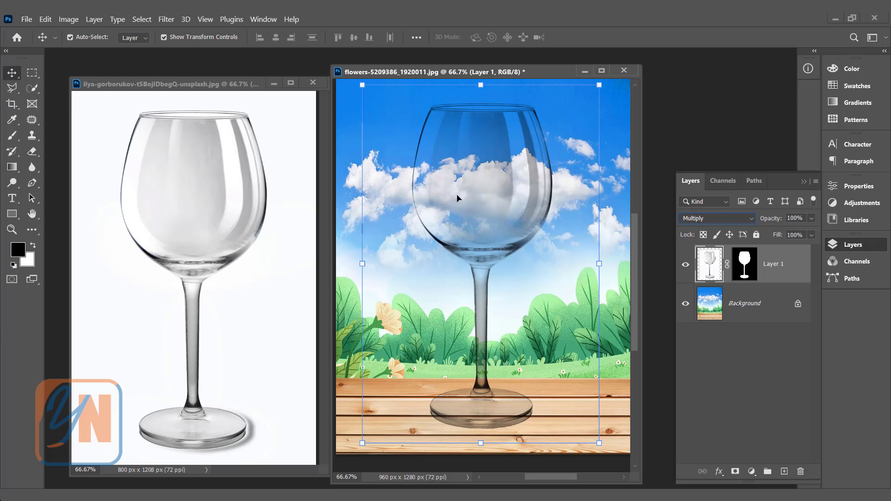
{"action": "double_click", "coordinate": [772, 264]}
{"action": "type", "text": "Multiply"}
{"action": "key", "text": "Return"}
Step: Duplicate the Multiply layer with its mask and rename the copy Screen
{"action": "left_click_drag", "start_coordinate": [780, 258], "coordinate": [785, 472]}
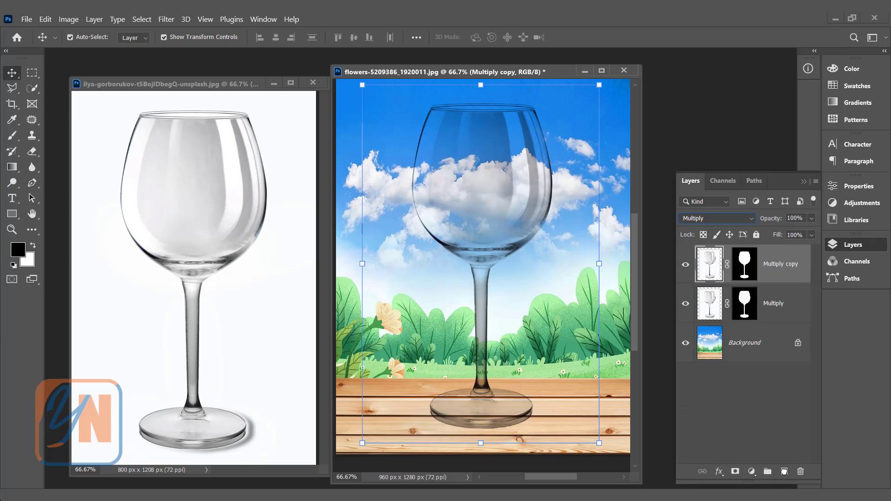
{"action": "double_click", "coordinate": [779, 266]}
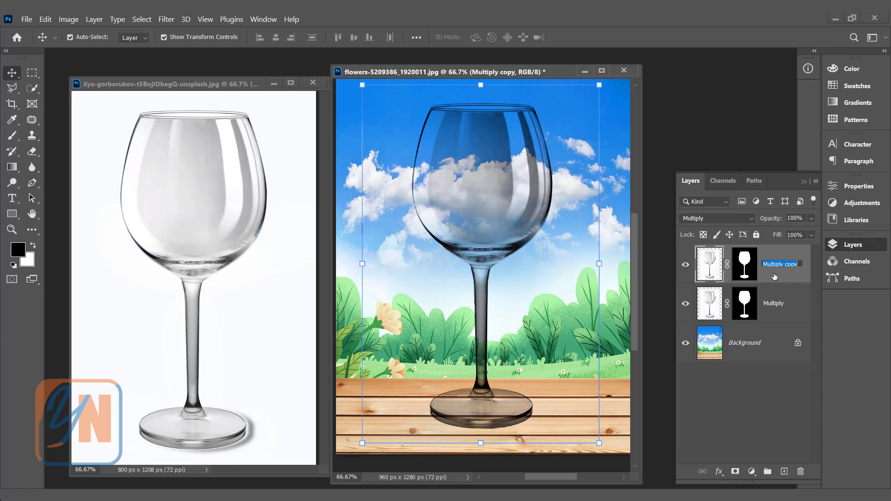
{"action": "type", "text": "Screen"}
{"action": "key", "text": "Return"}
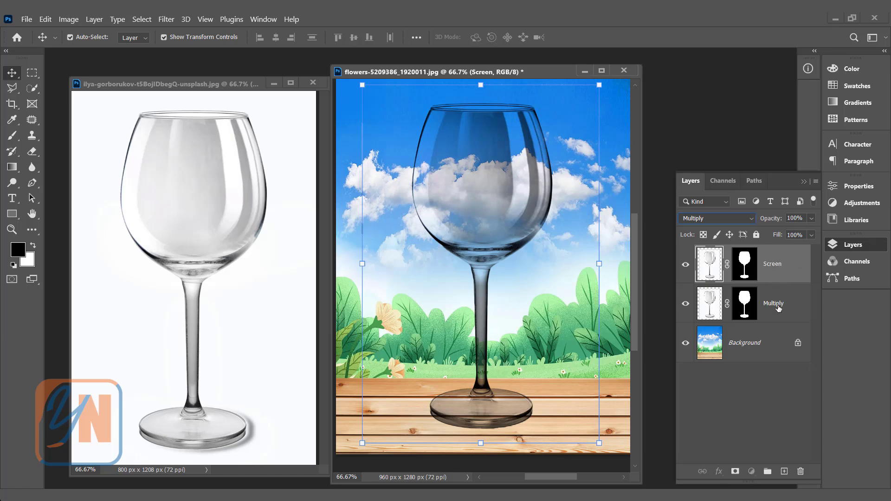
Step: Hide the Multiply layer and set the Screen layer's blend mode to Screen
{"action": "left_click", "coordinate": [691, 304]}
{"action": "left_click", "coordinate": [685, 305]}
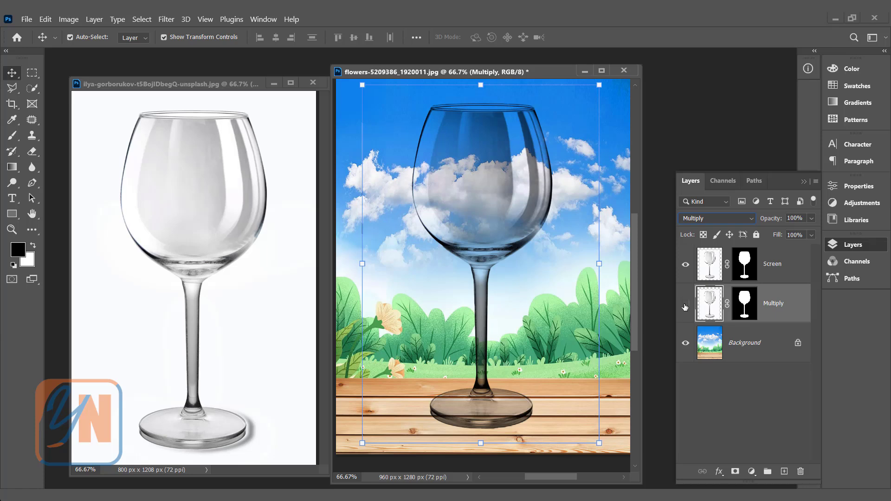
{"action": "left_click", "coordinate": [773, 265]}
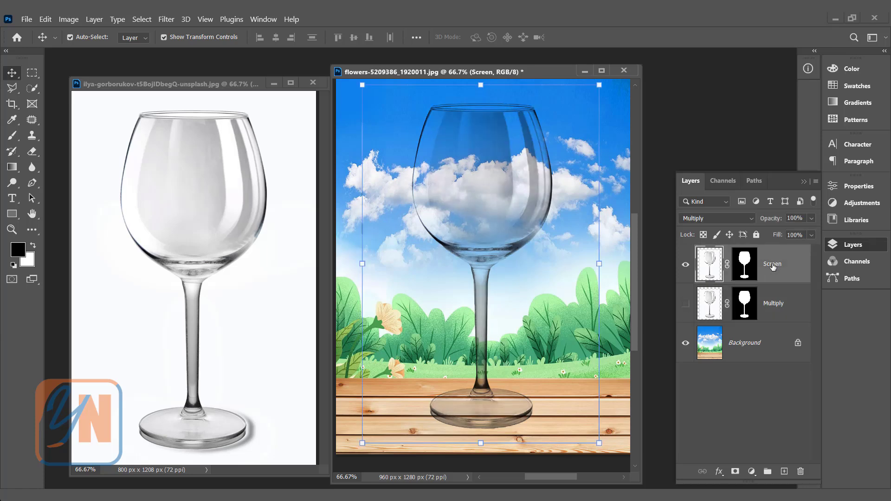
{"action": "left_click", "coordinate": [730, 217]}
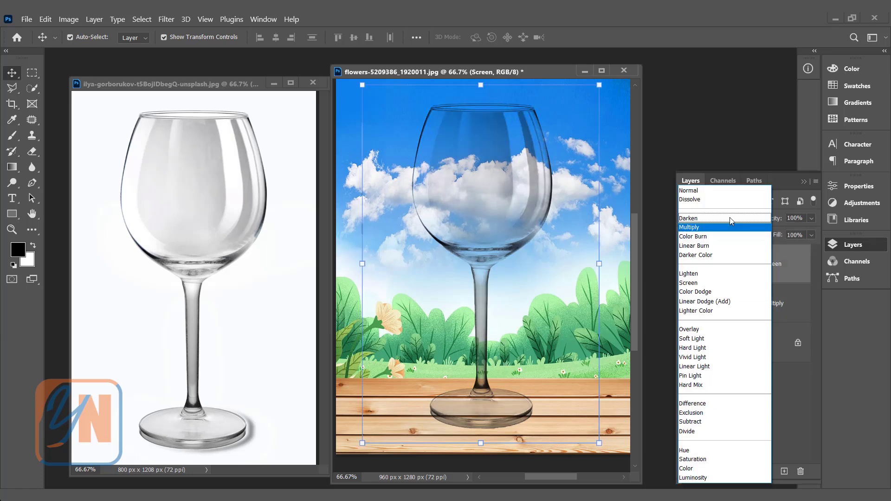
{"action": "left_click", "coordinate": [703, 283]}
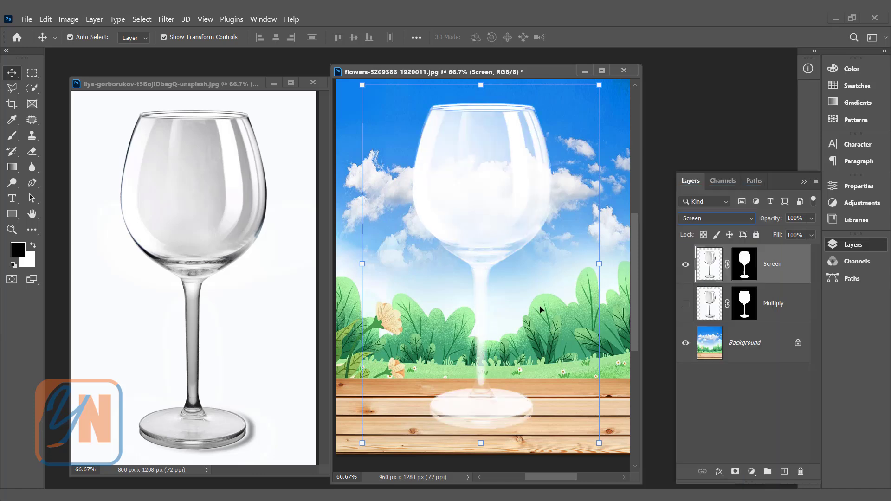
Step: Show the Multiply layer on its own for comparison, and turn the Screen layer back on so both are displayed
{"action": "left_click", "coordinate": [685, 265]}
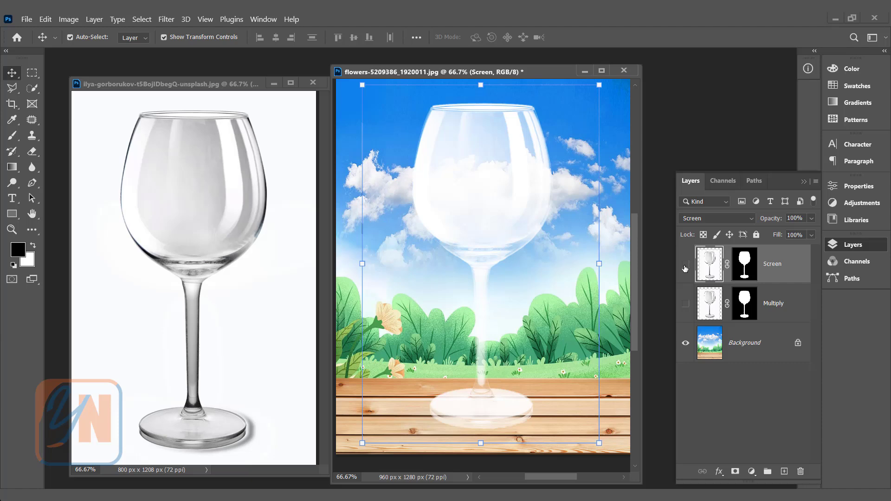
{"action": "left_click", "coordinate": [686, 305]}
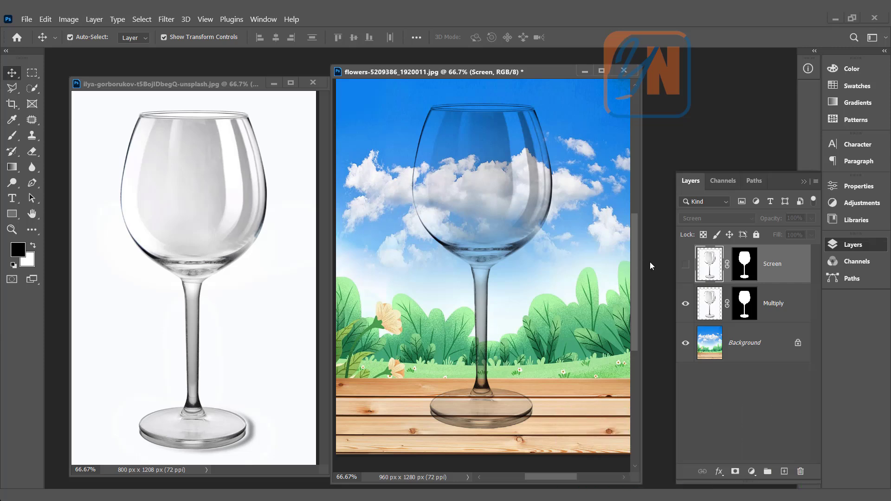
{"action": "left_click", "coordinate": [686, 264]}
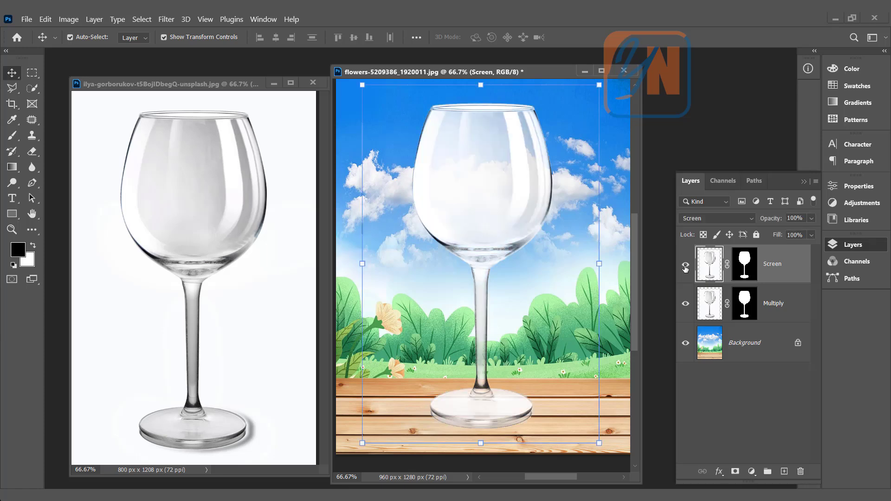
Step: Split the Screen layer's Blend If current-layer black slider to 27 / 240 and reduce the layer's opacity to 86%
{"action": "right_click", "coordinate": [777, 268]}
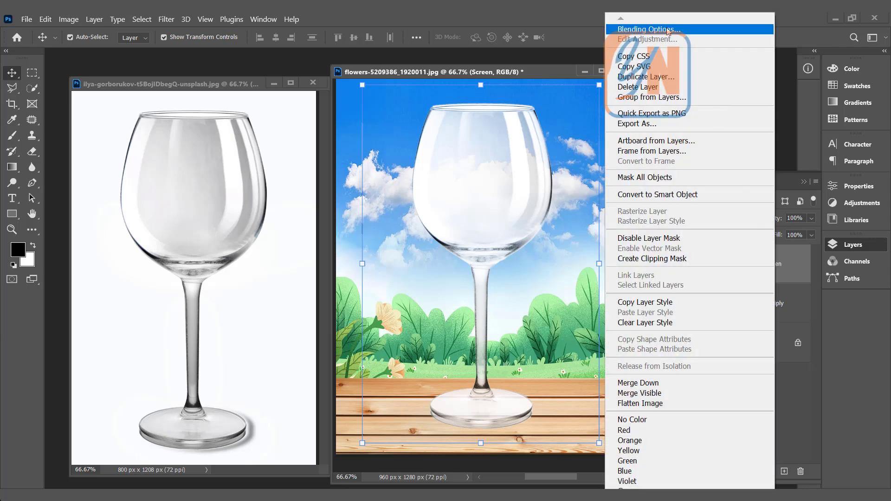
{"action": "left_click", "coordinate": [779, 255]}
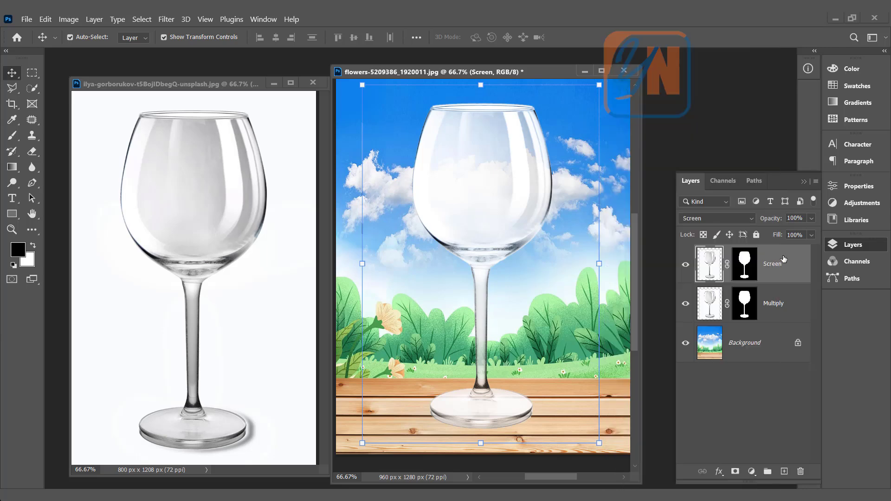
{"action": "double_click", "coordinate": [783, 259]}
{"action": "left_click_drag", "start_coordinate": [374, 57], "coordinate": [566, 75]}
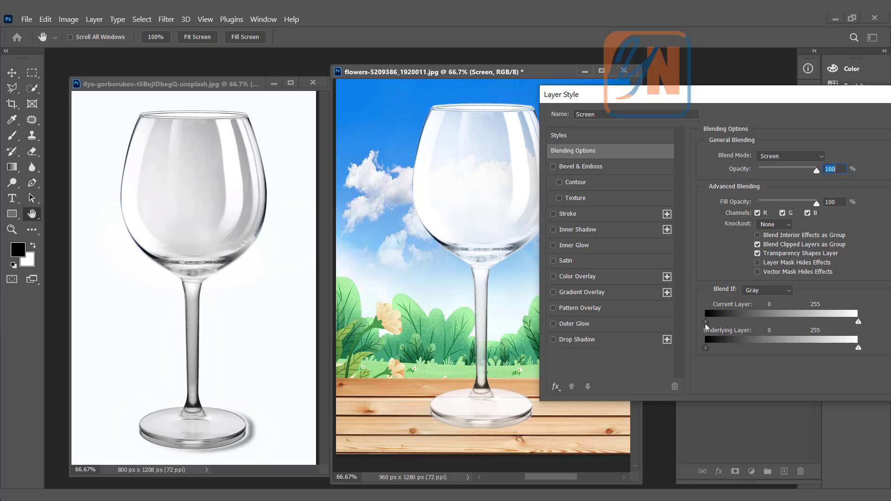
{"action": "left_click_drag", "start_coordinate": [706, 322], "coordinate": [844, 328]}
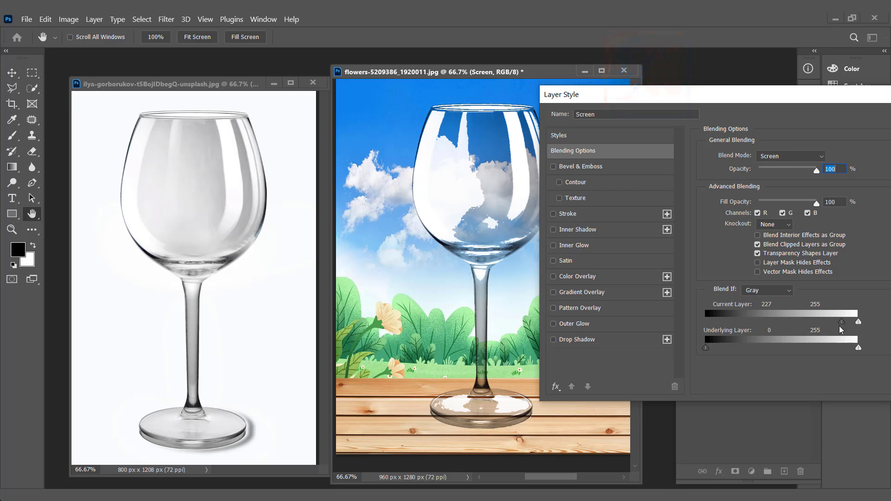
{"action": "left_click_drag", "start_coordinate": [841, 325], "coordinate": [738, 351]}
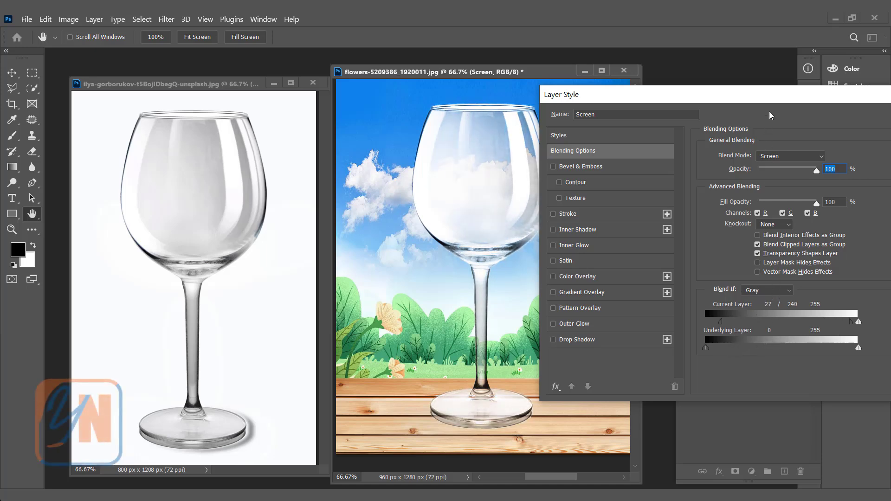
{"action": "left_click_drag", "start_coordinate": [776, 92], "coordinate": [750, 124]}
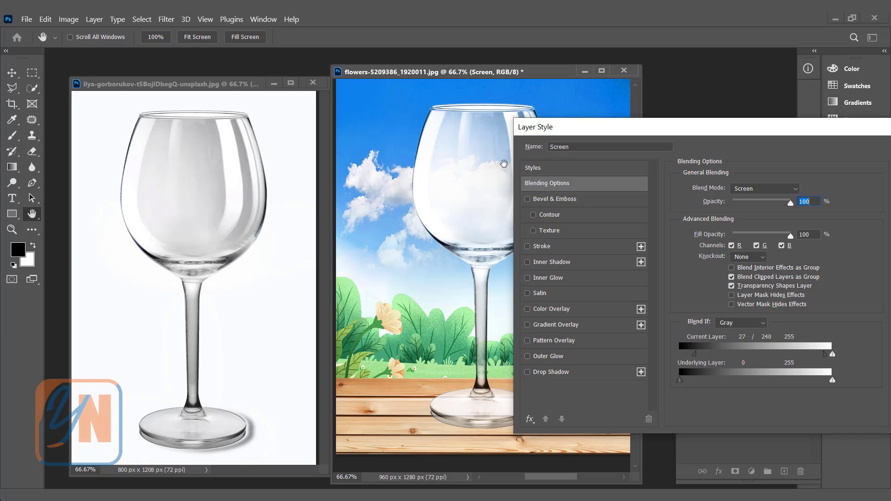
{"action": "left_click_drag", "start_coordinate": [691, 128], "coordinate": [448, 162]}
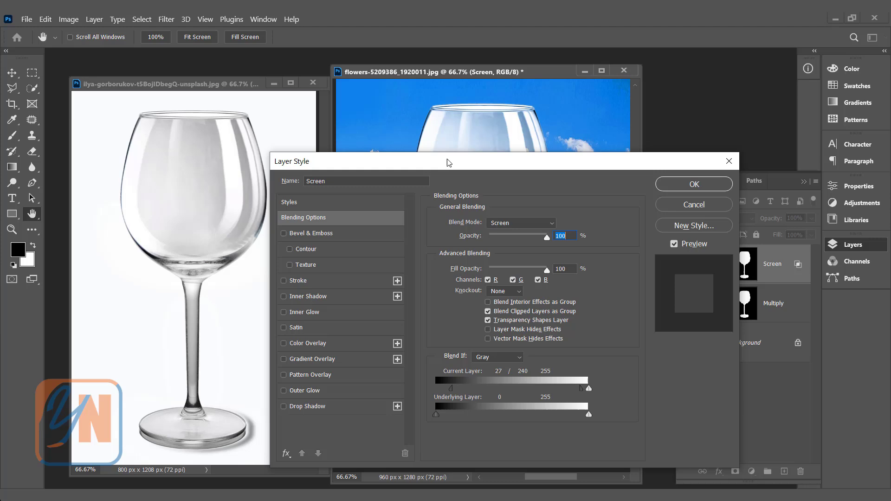
{"action": "left_click", "coordinate": [693, 185]}
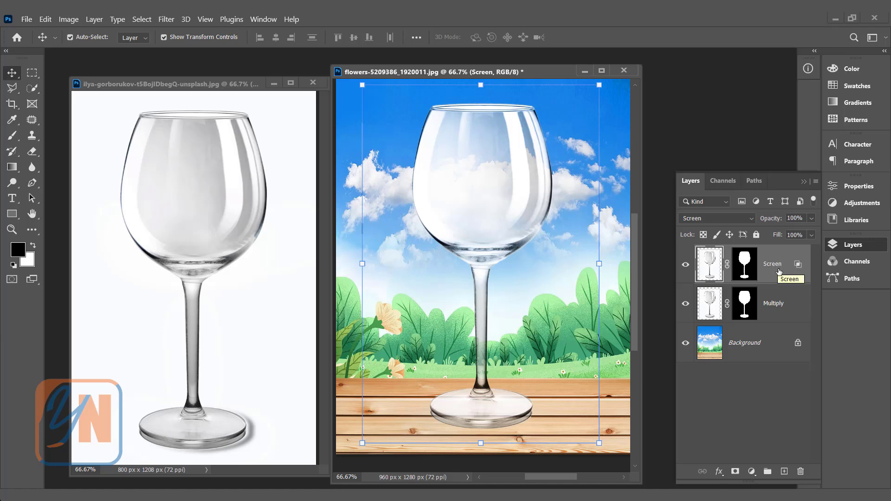
{"action": "left_click", "coordinate": [810, 236]}
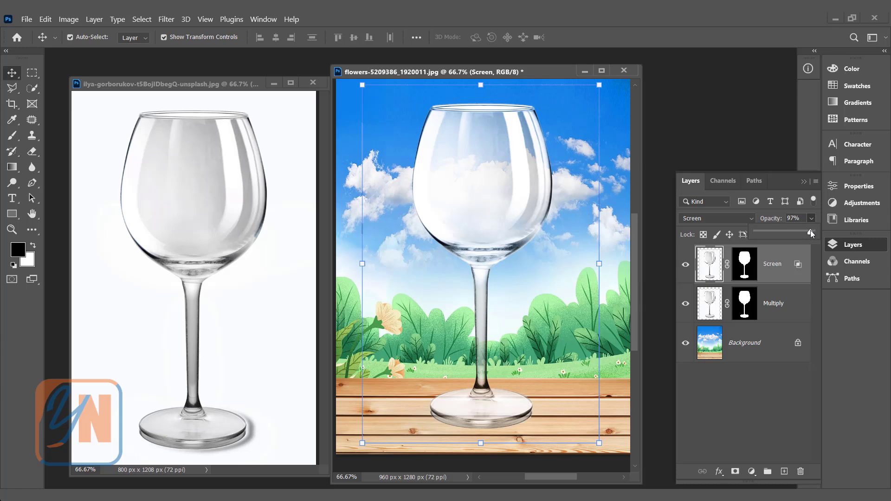
{"action": "left_click_drag", "start_coordinate": [798, 233], "coordinate": [805, 231]}
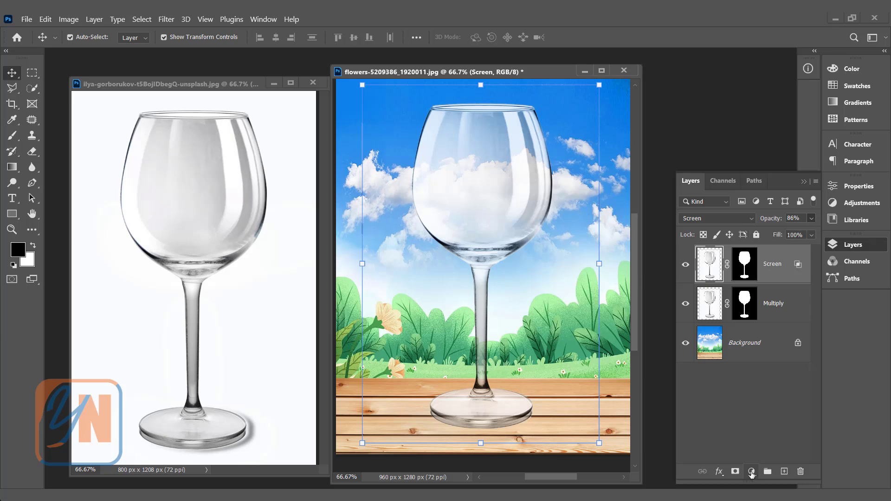
Step: Add a pink (f3a4a4) solid color fill layer on top and move the Screen layer's mask copy onto it, replacing its mask
{"action": "left_click", "coordinate": [752, 472]}
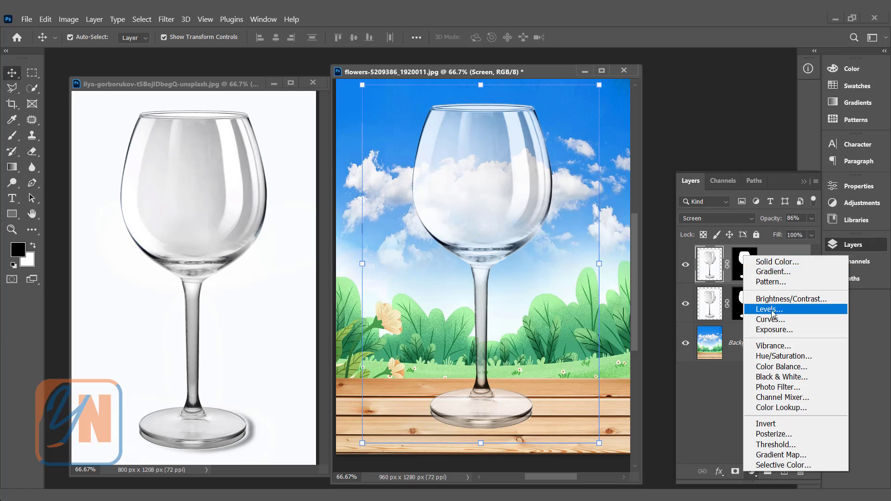
{"action": "left_click", "coordinate": [769, 266]}
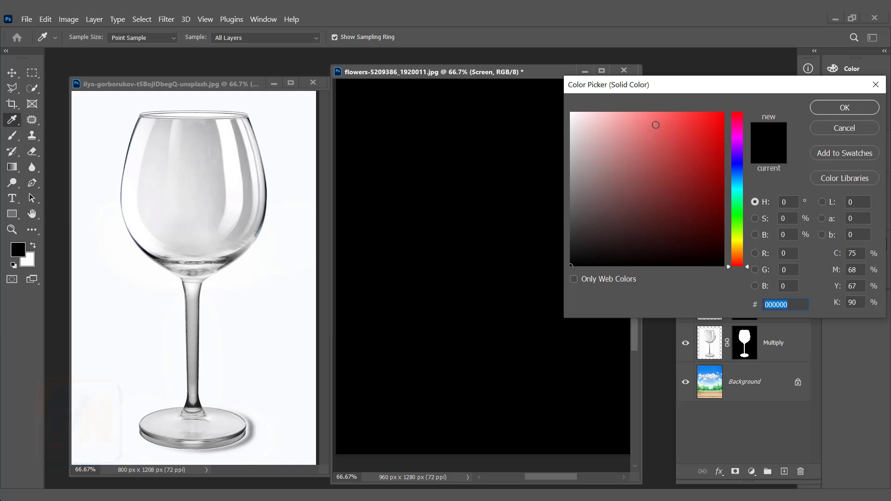
{"action": "left_click_drag", "start_coordinate": [652, 121], "coordinate": [620, 119]}
{"action": "left_click", "coordinate": [827, 106]}
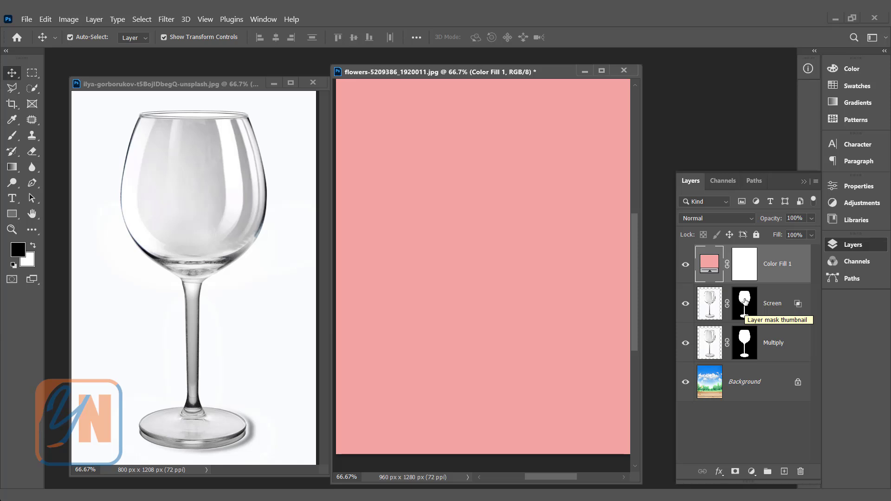
{"action": "left_click_drag", "start_coordinate": [745, 301], "coordinate": [745, 266]}
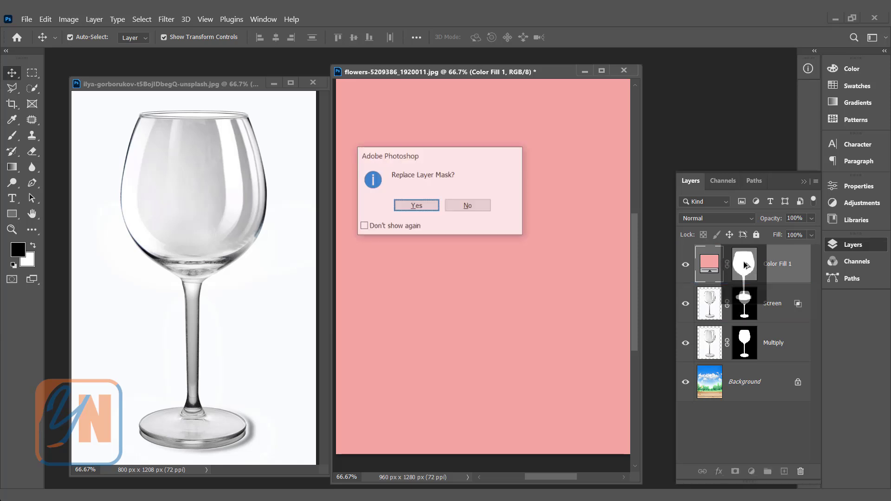
{"action": "left_click", "coordinate": [411, 205]}
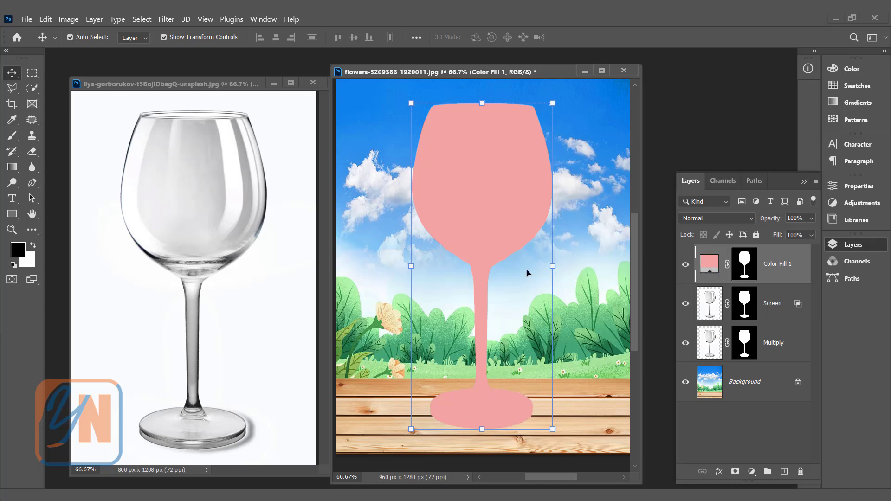
Step: Change the color fill layer's color to light blue 96c8eb, sampled from the sky area beside the glass
{"action": "double_click", "coordinate": [711, 266]}
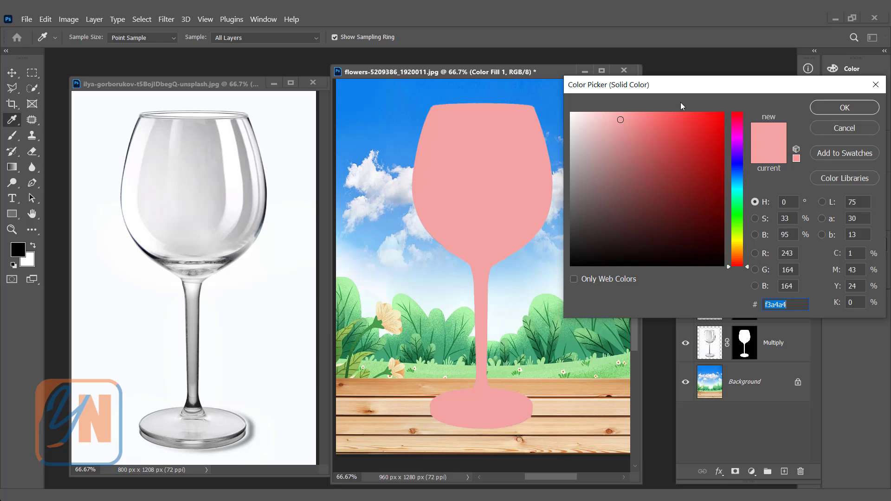
{"action": "left_click_drag", "start_coordinate": [679, 82], "coordinate": [691, 75]}
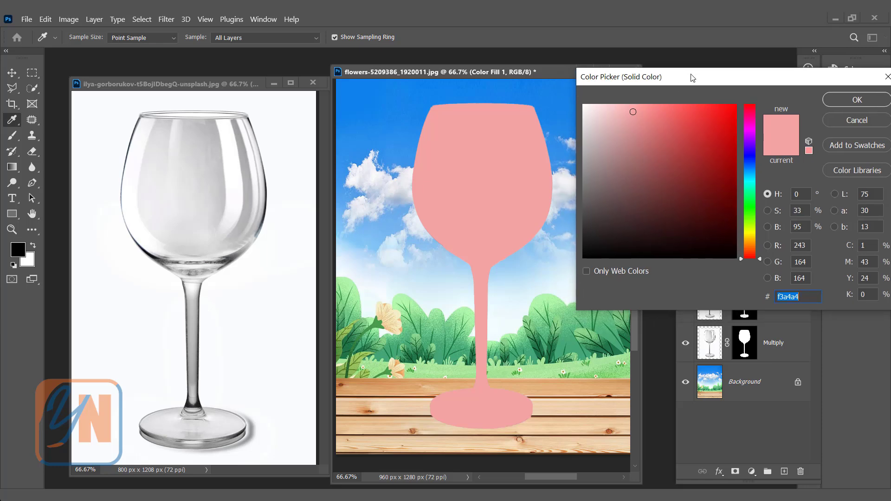
{"action": "left_click", "coordinate": [521, 257]}
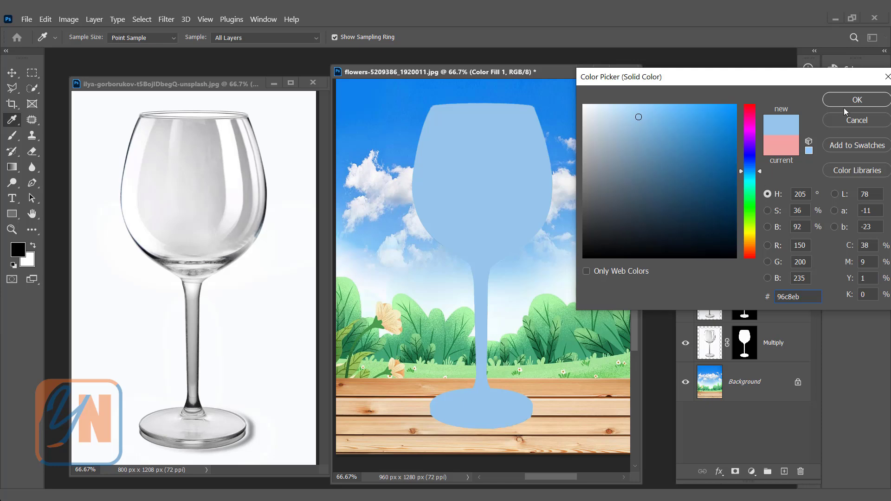
{"action": "left_click", "coordinate": [857, 100]}
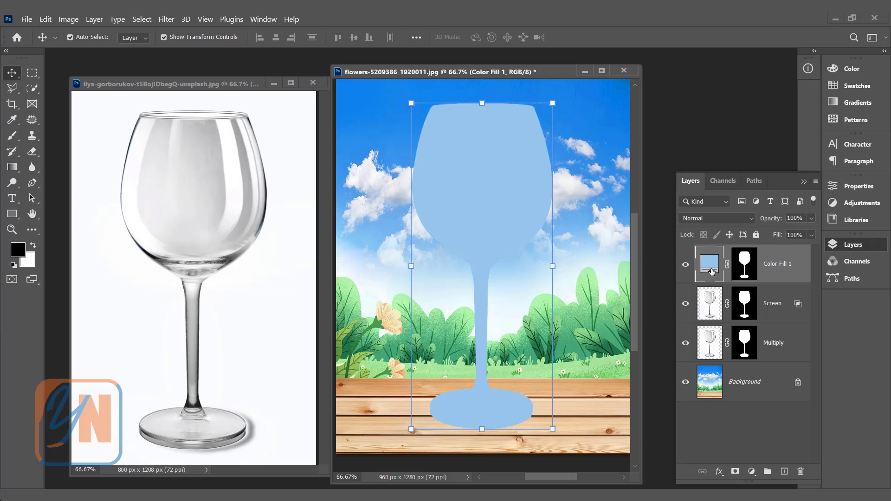
Step: Set the color fill layer's blend mode to Color, reduce its opacity to 20%, and deselect the layer
{"action": "left_click", "coordinate": [731, 219]}
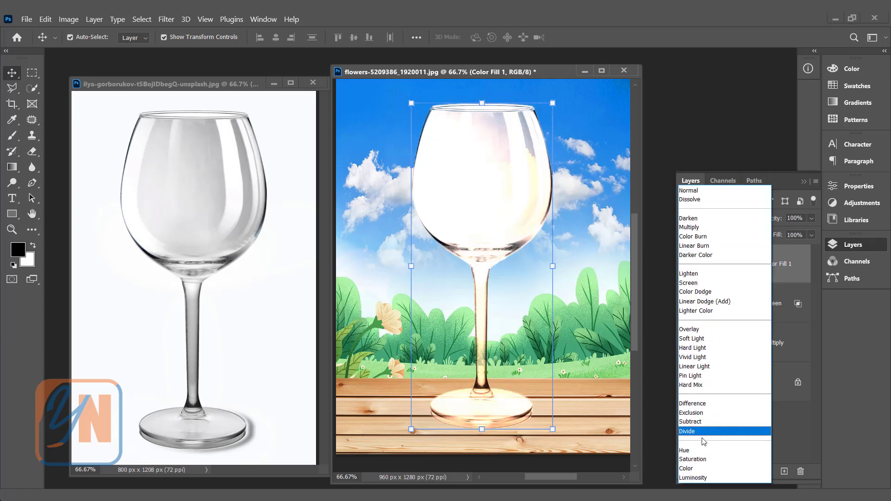
{"action": "left_click", "coordinate": [697, 469]}
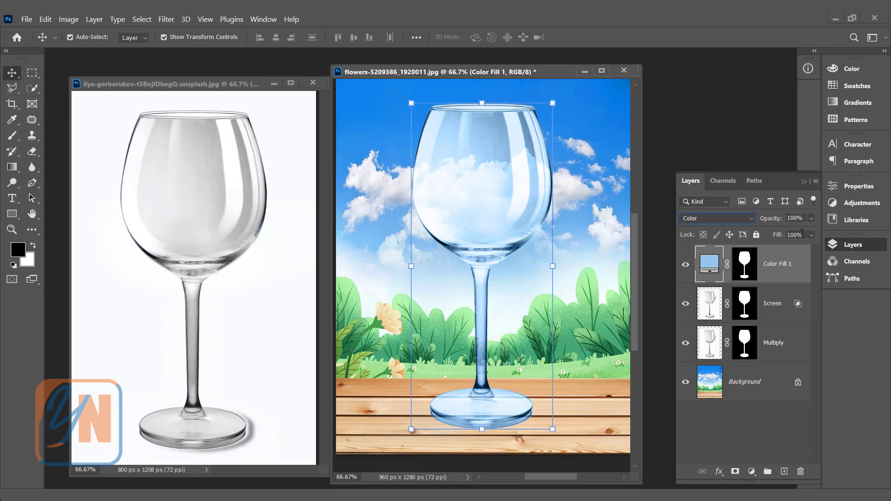
{"action": "left_click", "coordinate": [812, 219]}
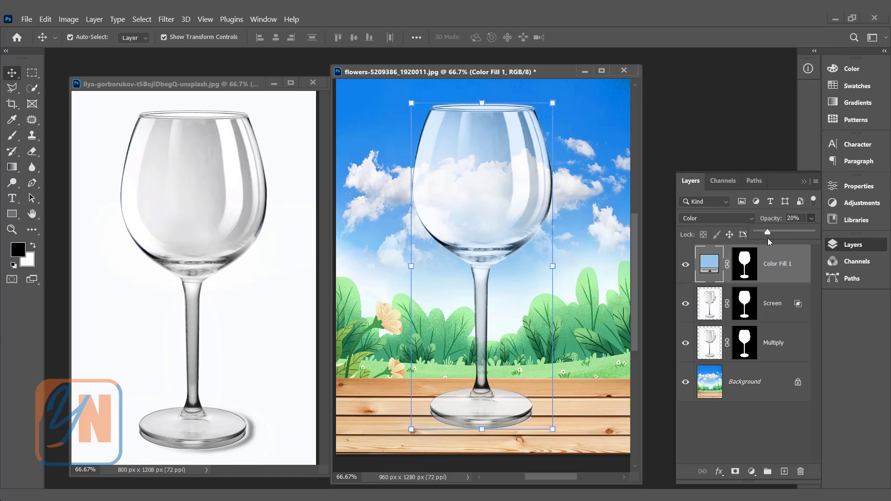
{"action": "left_click", "coordinate": [811, 218]}
{"action": "left_click", "coordinate": [575, 445]}
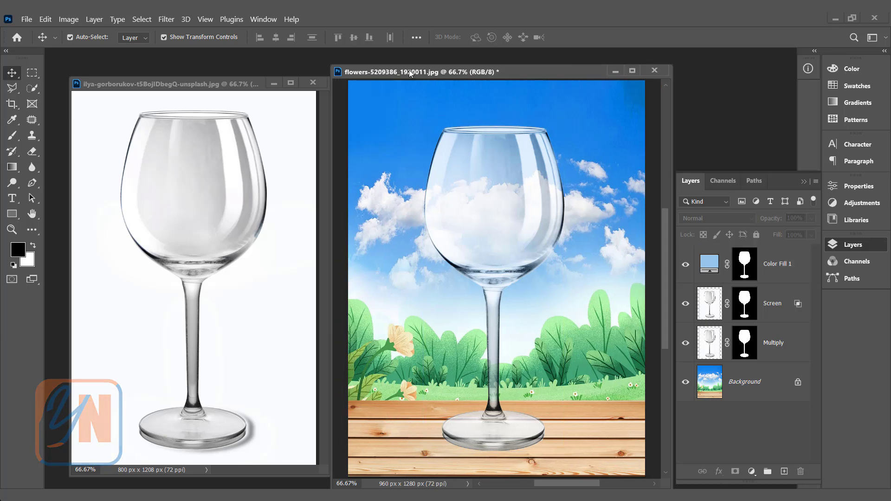
Step: Select the whole wooden plank area below the grass with a rectangular marquee across the picture's full width
{"action": "left_click_drag", "start_coordinate": [410, 73], "coordinate": [395, 69]}
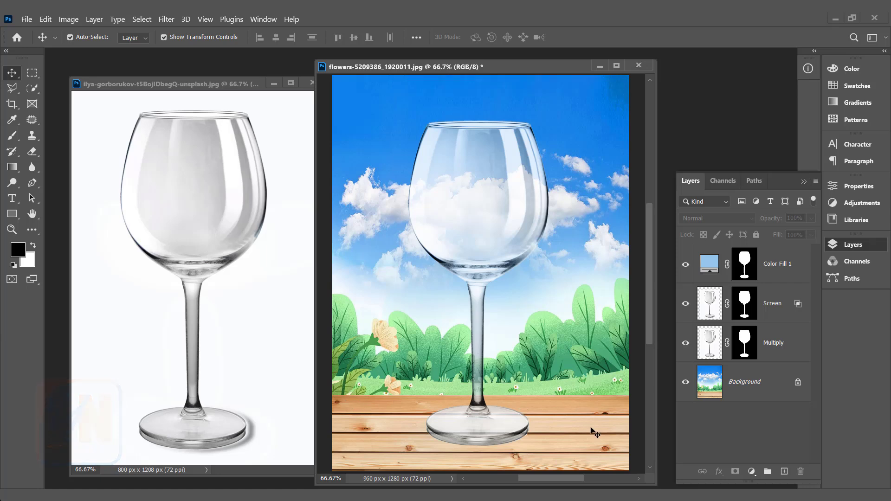
{"action": "left_click", "coordinate": [31, 73]}
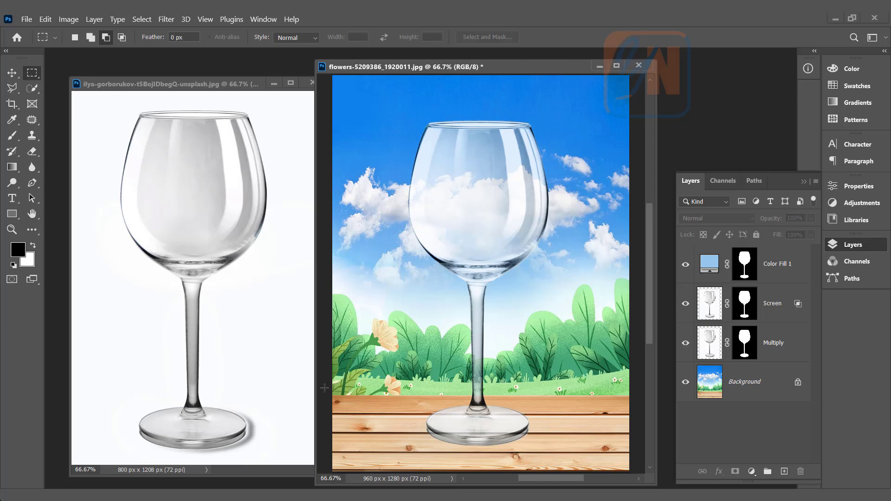
{"action": "left_click_drag", "start_coordinate": [331, 395], "coordinate": [638, 474]}
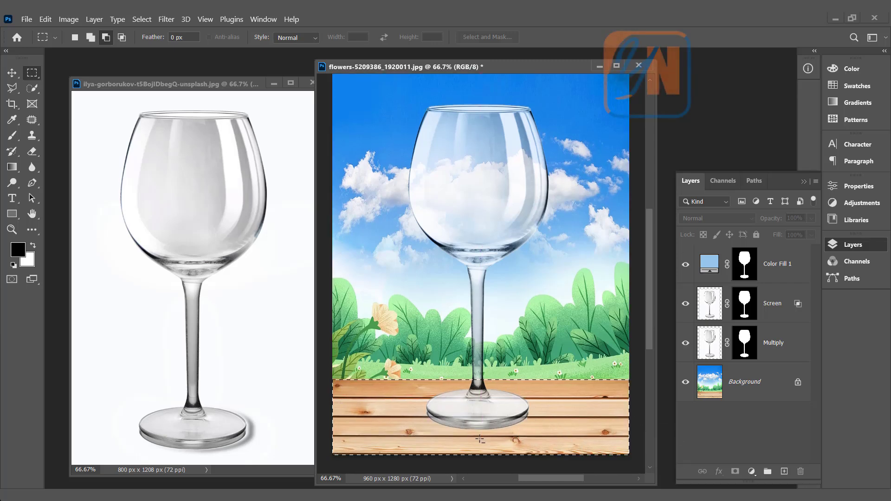
Step: Copy the selected wooden plank area of the Background onto its own new layer
{"action": "left_click", "coordinate": [766, 387]}
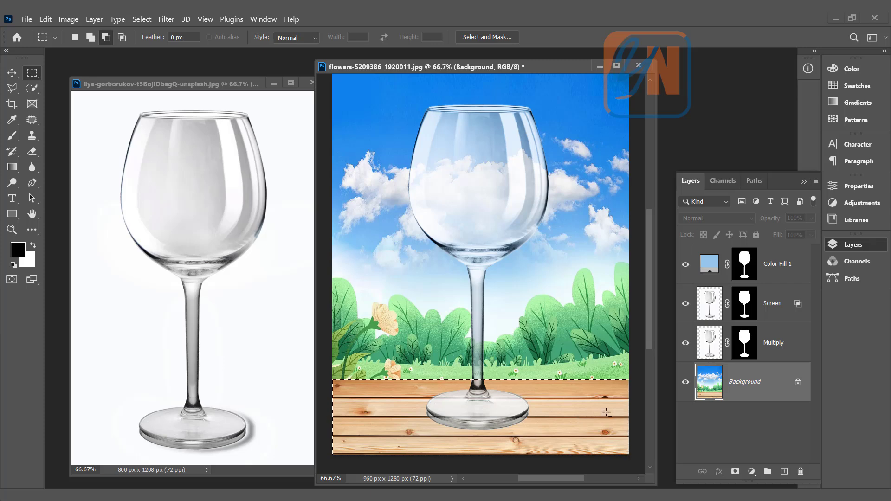
{"action": "left_click", "coordinate": [96, 20]}
{"action": "mouse_move", "coordinate": [97, 34]}
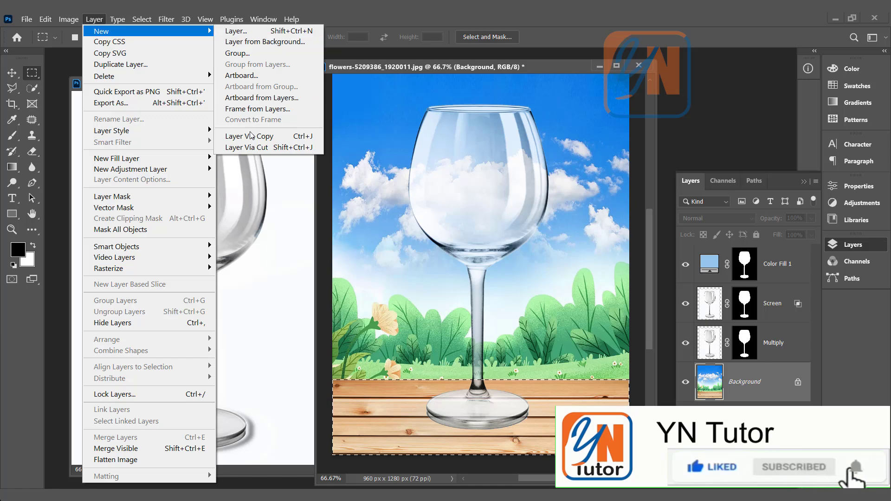
{"action": "left_click", "coordinate": [300, 137]}
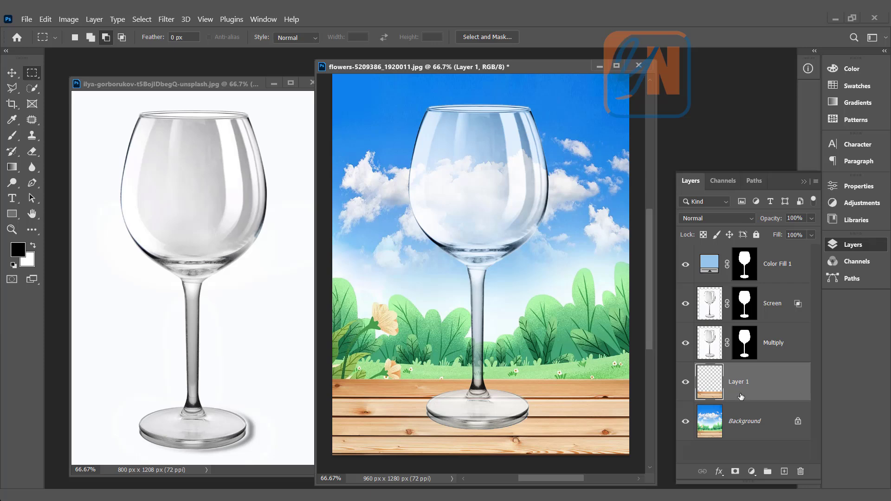
Step: Flip the copied plank layer vertically
{"action": "key", "text": "v"}
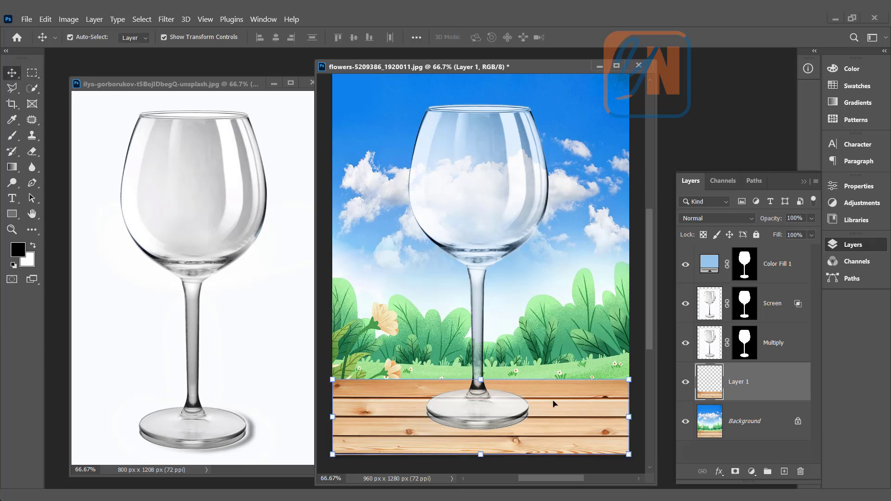
{"action": "left_click", "coordinate": [45, 19]}
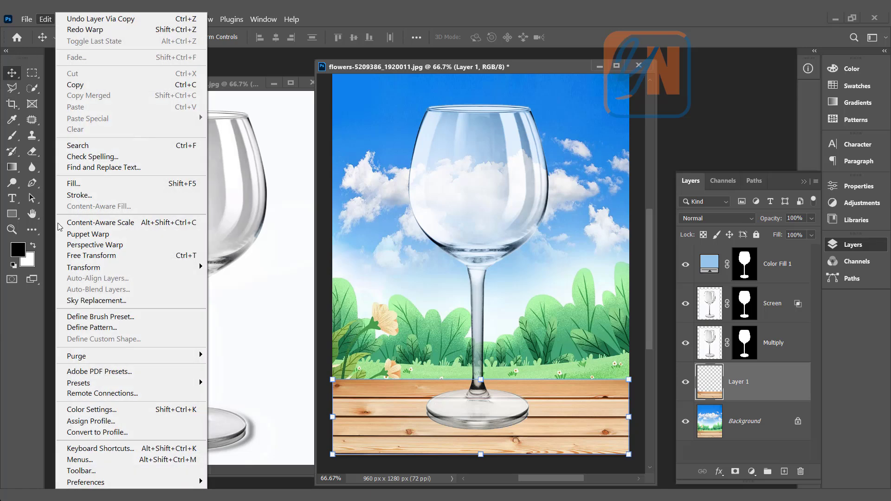
{"action": "mouse_move", "coordinate": [203, 269]}
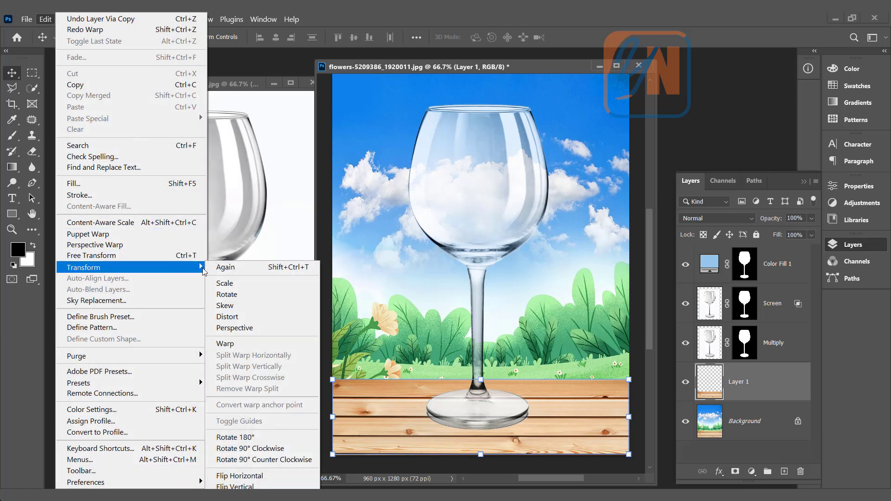
{"action": "left_click", "coordinate": [237, 486]}
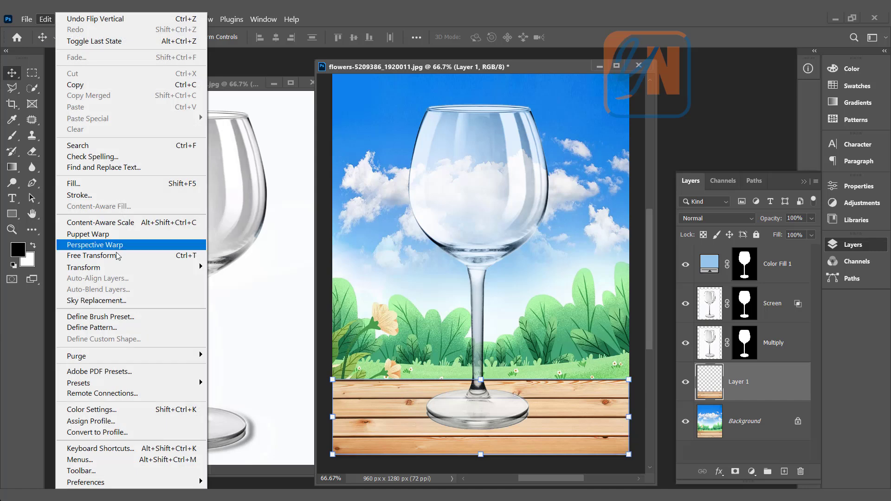
Step: Warp the plank copy by pulling both upper corners up and inward, so the boards curve around the glass stem
{"action": "mouse_move", "coordinate": [113, 269]}
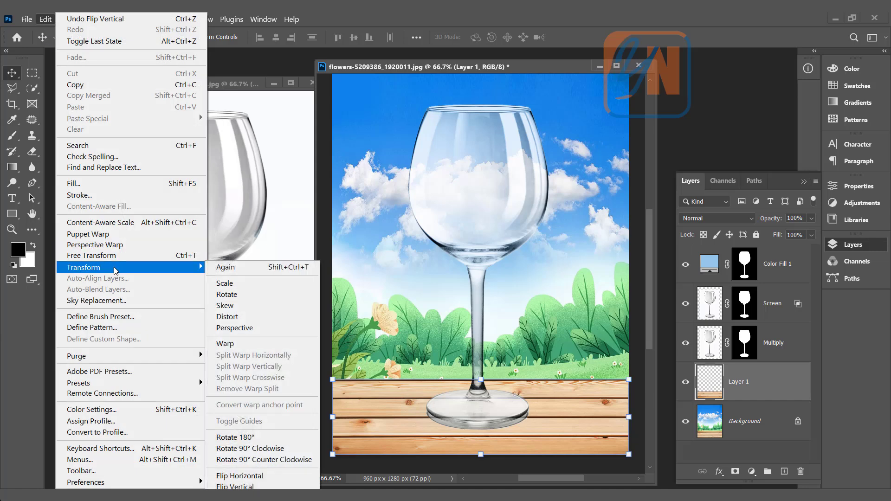
{"action": "left_click", "coordinate": [229, 345]}
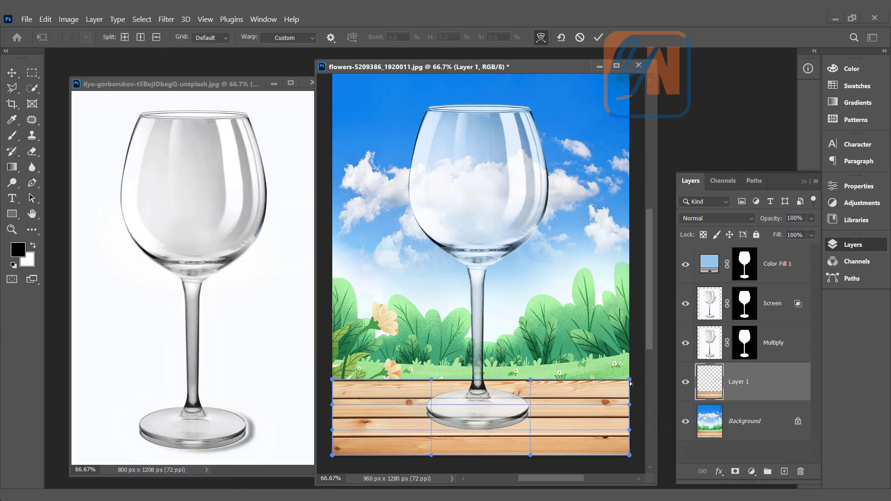
{"action": "left_click_drag", "start_coordinate": [631, 382], "coordinate": [588, 286]}
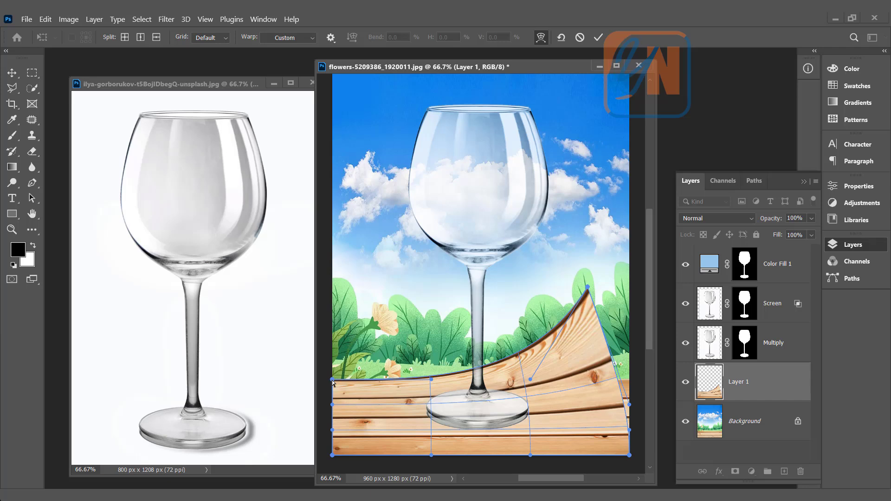
{"action": "left_click_drag", "start_coordinate": [332, 380], "coordinate": [388, 274]}
{"action": "left_click_drag", "start_coordinate": [588, 290], "coordinate": [553, 286]}
{"action": "key", "text": "Return"}
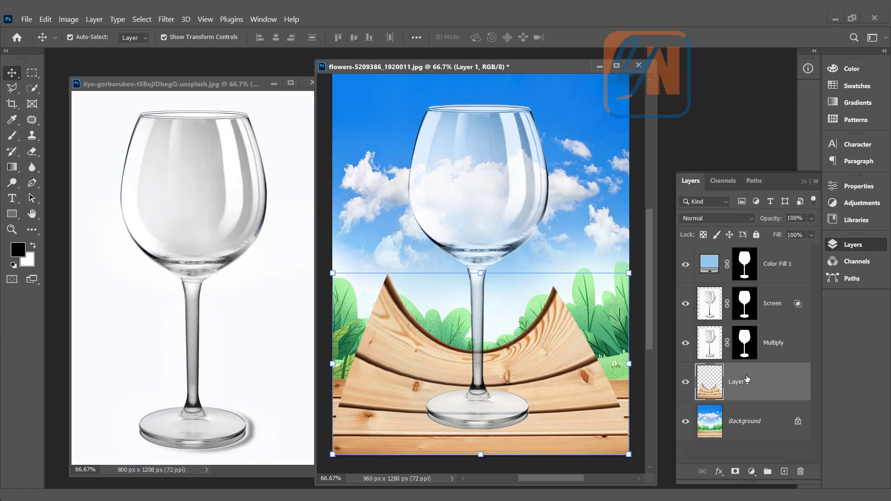
Step: Copy the Multiply layer's glass mask onto the warped plank layer and toggle that layer's visibility to compare the effect
{"action": "left_click", "coordinate": [748, 342]}
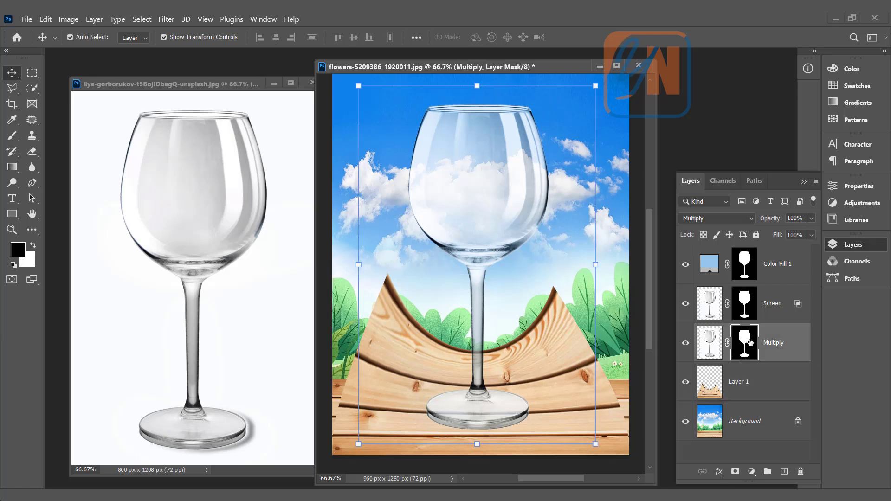
{"action": "key", "text": "x"}
{"action": "left_click_drag", "start_coordinate": [751, 342], "coordinate": [707, 396]}
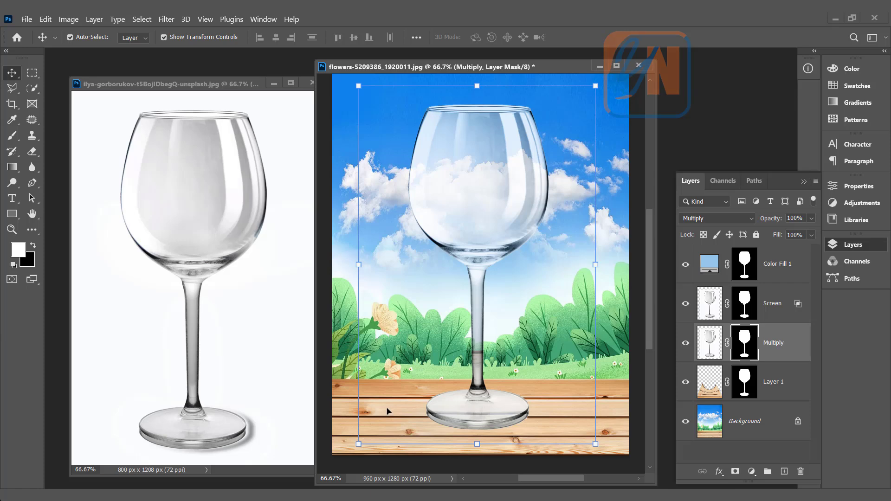
{"action": "left_click", "coordinate": [687, 384]}
{"action": "left_click", "coordinate": [687, 383]}
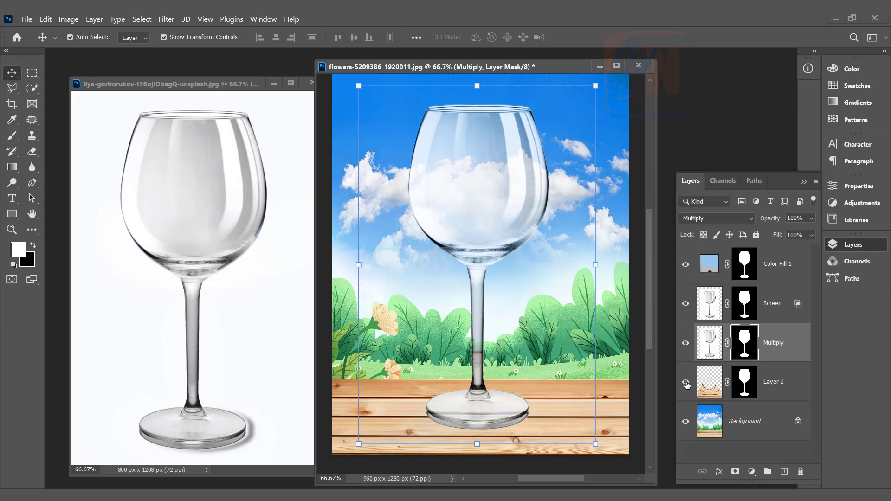
{"action": "left_click", "coordinate": [687, 384]}
{"action": "left_click", "coordinate": [687, 383]}
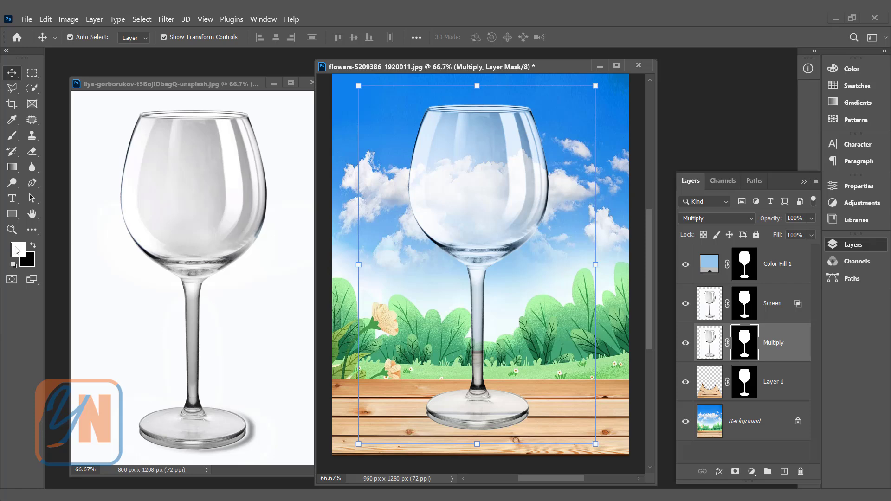
Step: Paint white with the soft 90 px brush on the Multiply mask beside the glass base to reveal its shadow, and check the mask
{"action": "left_click", "coordinate": [12, 136]}
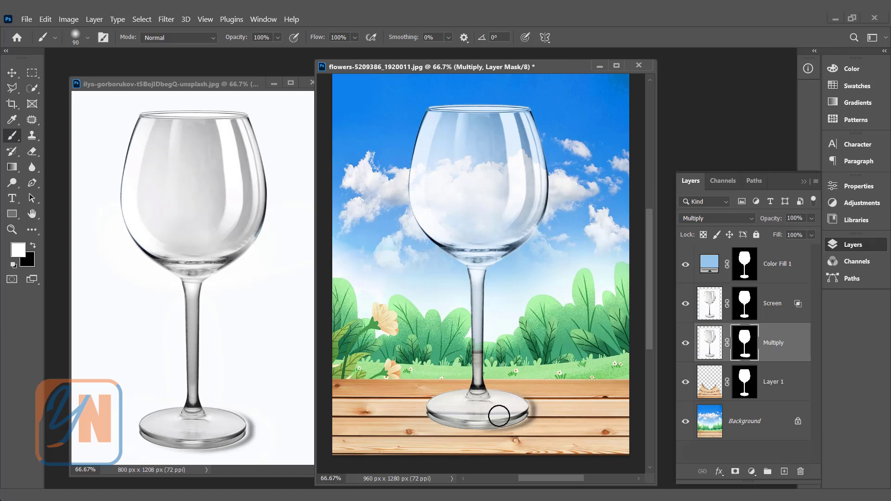
{"action": "left_click", "coordinate": [745, 346], "text": "alt"}
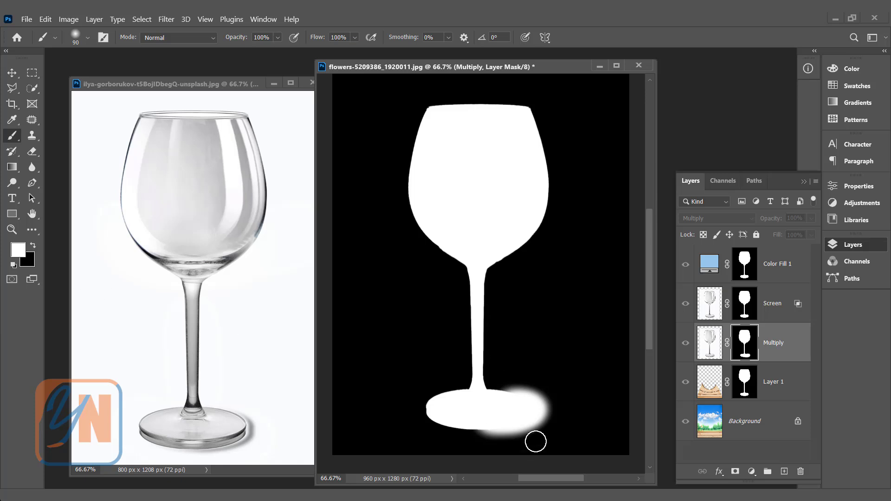
{"action": "left_click", "coordinate": [749, 348], "text": "alt"}
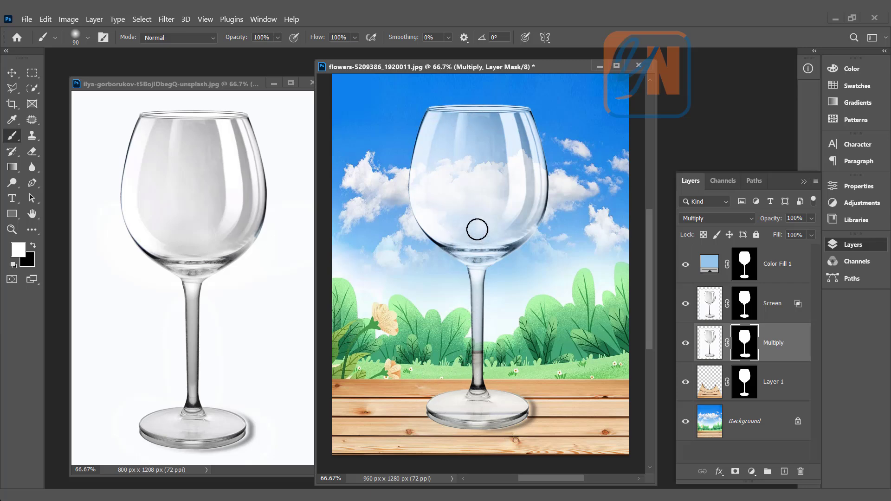
Step: Load Layer 1's glass mask as a selection and copy that area of the Background onto a new layer
{"action": "left_click", "coordinate": [746, 382], "text": "ctrl"}
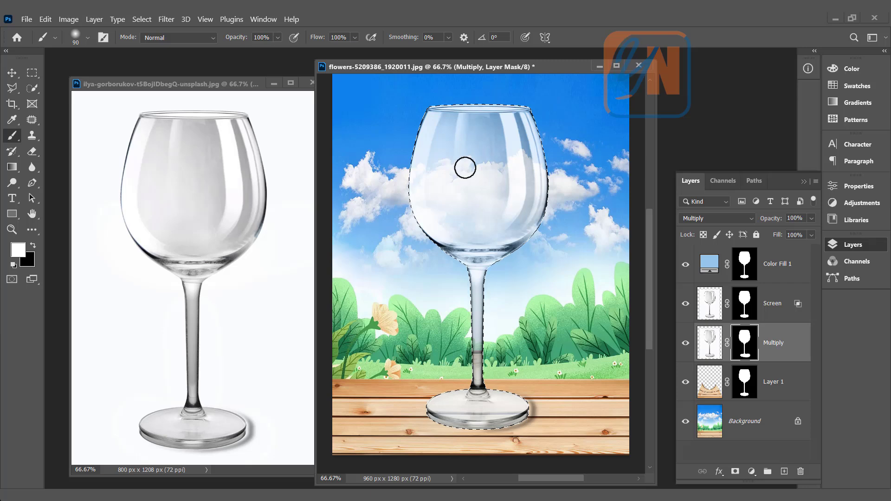
{"action": "key", "text": "x"}
{"action": "left_click", "coordinate": [759, 422]}
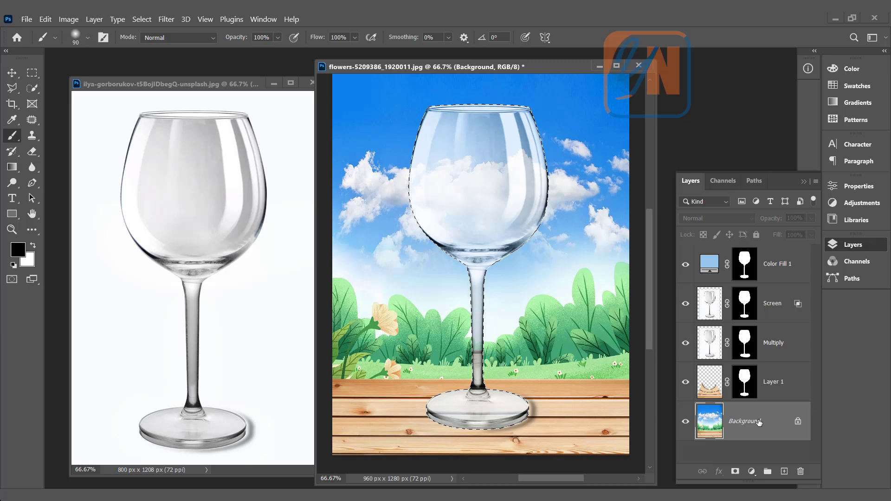
{"action": "key", "text": "ctrl+j"}
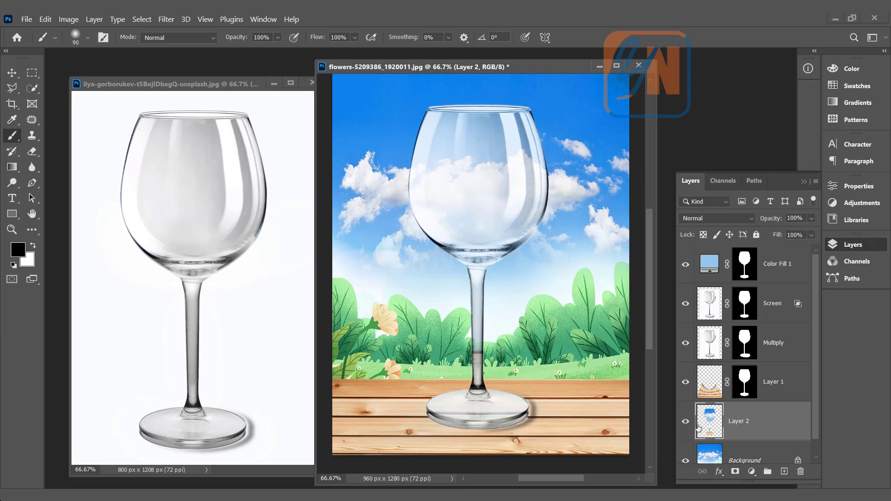
Step: Hide the Background and load the glass-shaped background copy as a selection
{"action": "key", "text": "e"}
{"action": "left_click", "coordinate": [685, 461]}
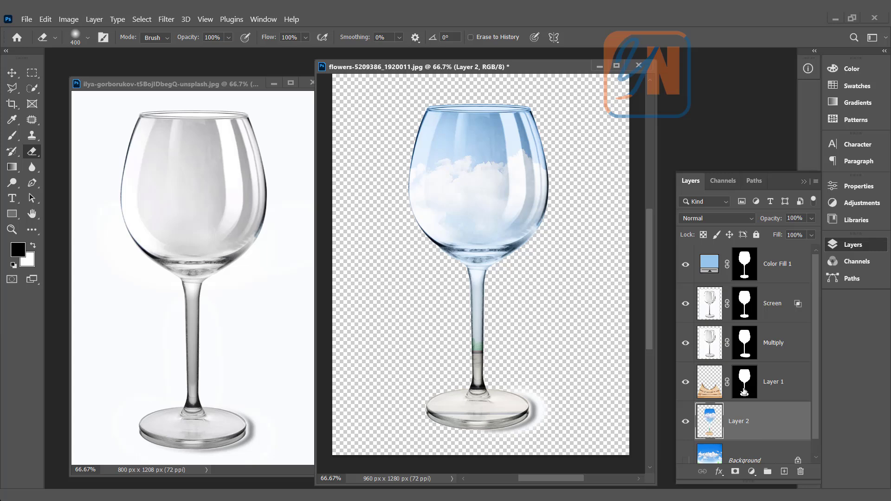
{"action": "left_click", "coordinate": [711, 422], "text": "ctrl"}
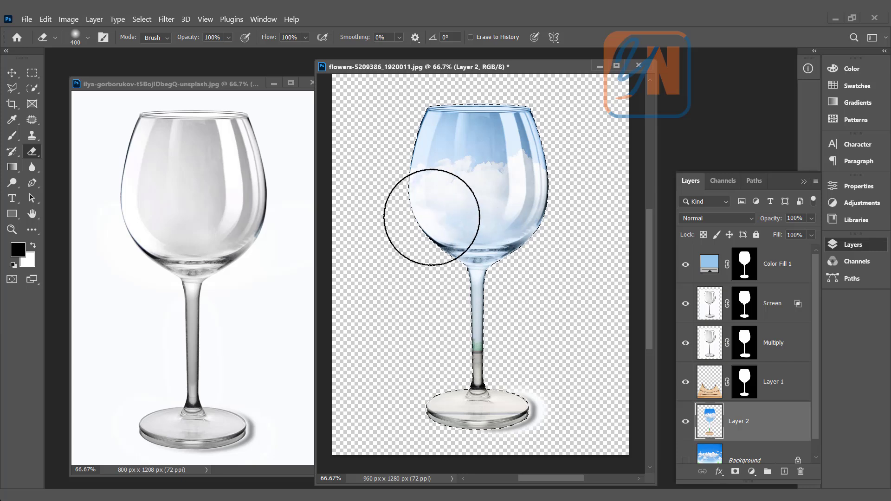
Step: Apply the Spherize filter to the glass-shaped background copy with an amount of 80% in Normal mode
{"action": "left_click", "coordinate": [167, 20]}
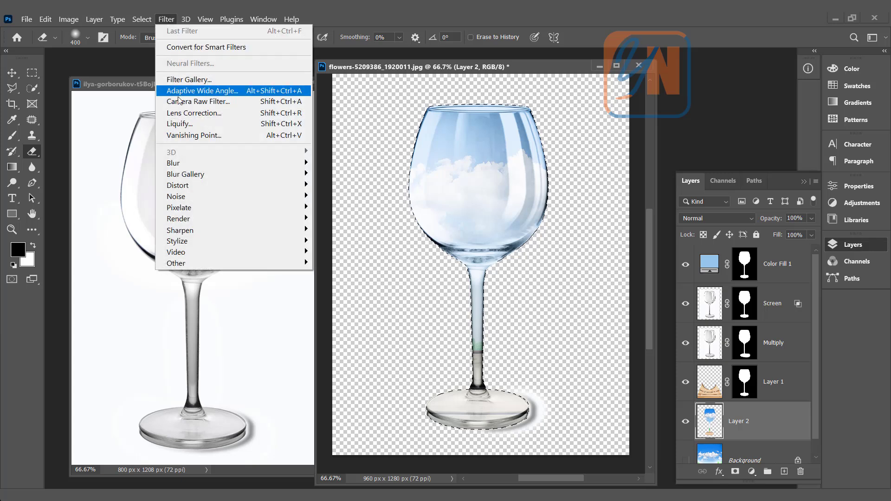
{"action": "mouse_move", "coordinate": [189, 186]}
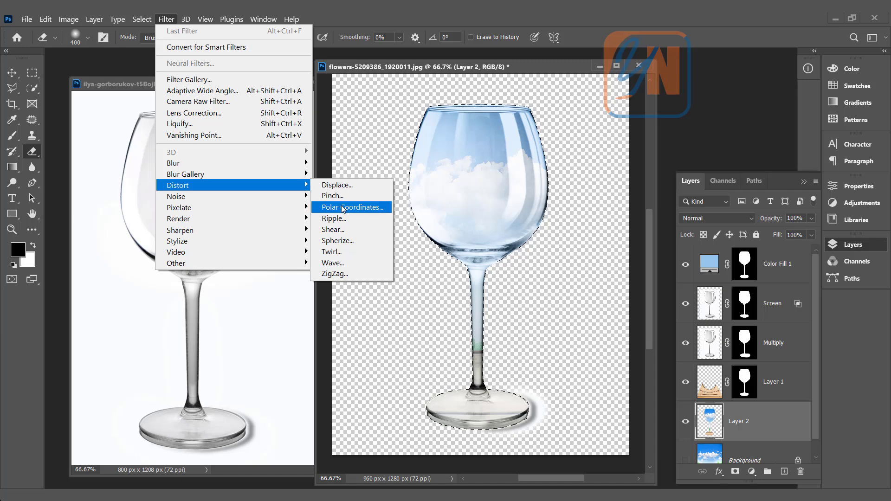
{"action": "left_click", "coordinate": [337, 241]}
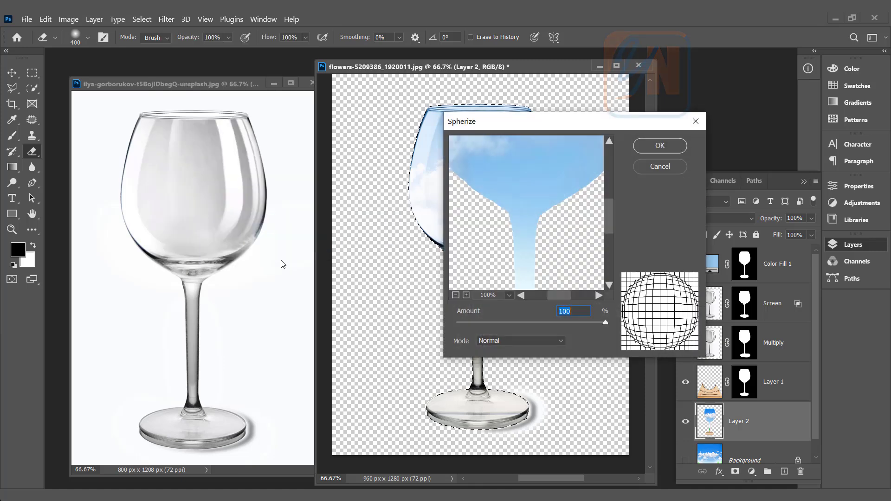
{"action": "left_click_drag", "start_coordinate": [519, 126], "coordinate": [196, 142]}
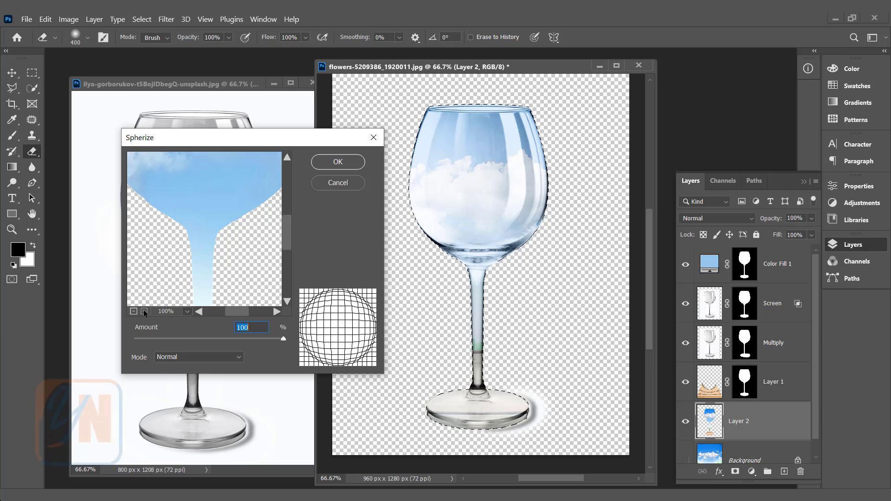
{"action": "left_click", "coordinate": [134, 311]}
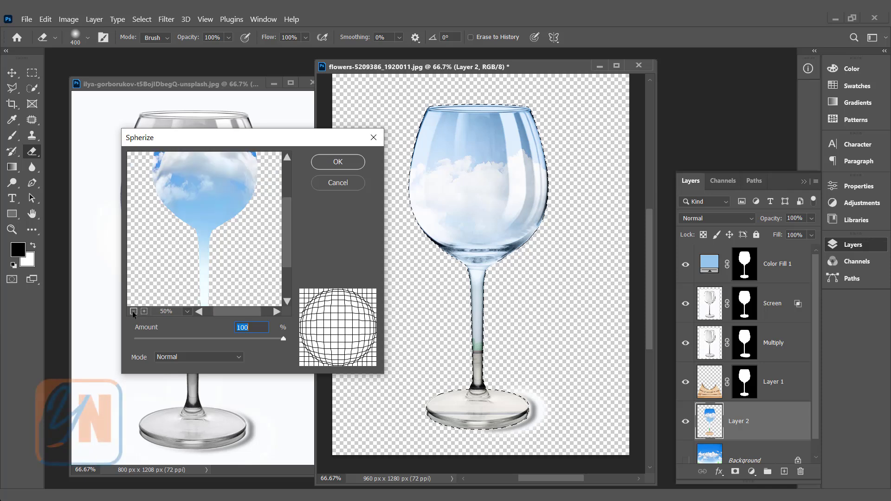
{"action": "left_click", "coordinate": [134, 311]}
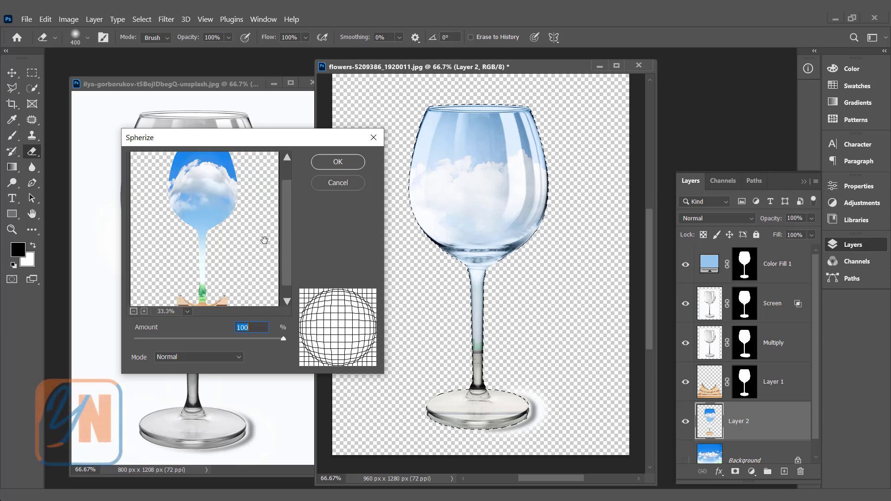
{"action": "left_click_drag", "start_coordinate": [284, 339], "coordinate": [246, 344]}
{"action": "left_click_drag", "start_coordinate": [244, 349], "coordinate": [268, 349]}
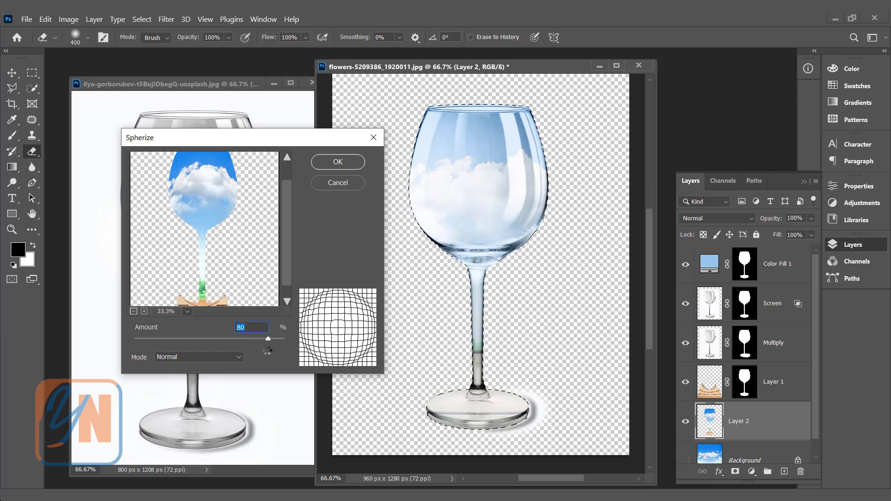
{"action": "left_click", "coordinate": [338, 162]}
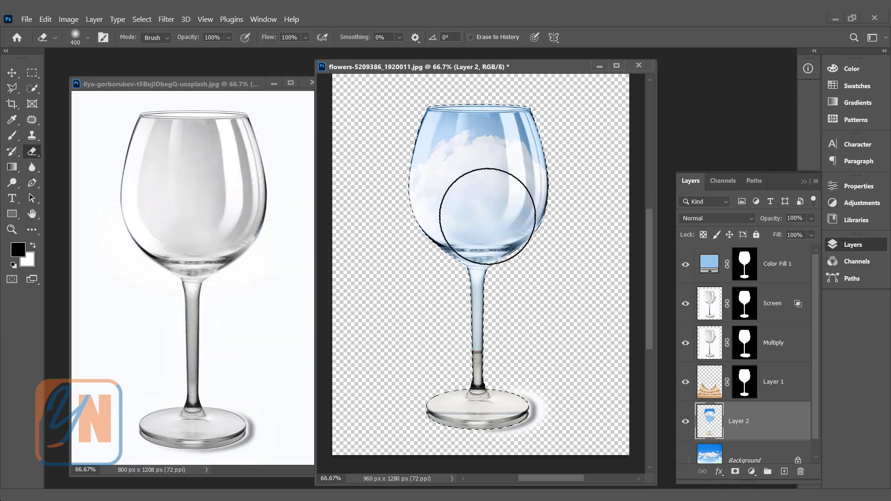
Step: Show the Background again, toggle the spherized layer's visibility to compare the distortion, and deselect
{"action": "left_click", "coordinate": [686, 461]}
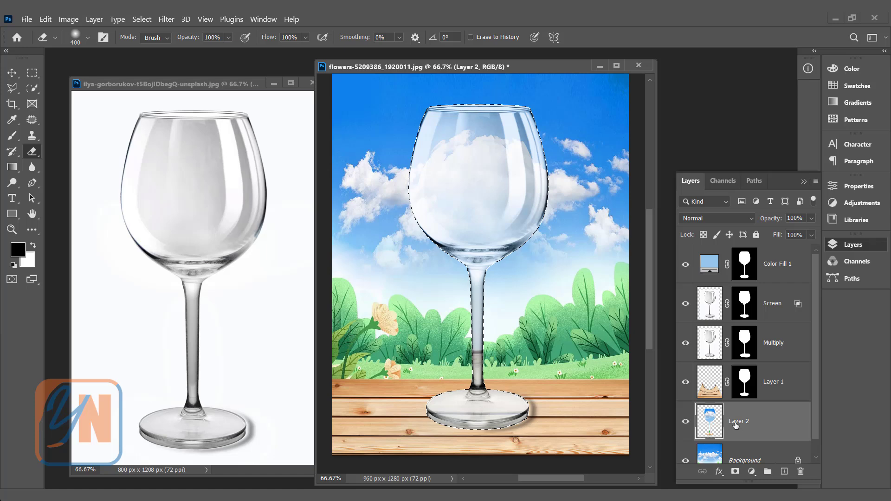
{"action": "left_click", "coordinate": [685, 422]}
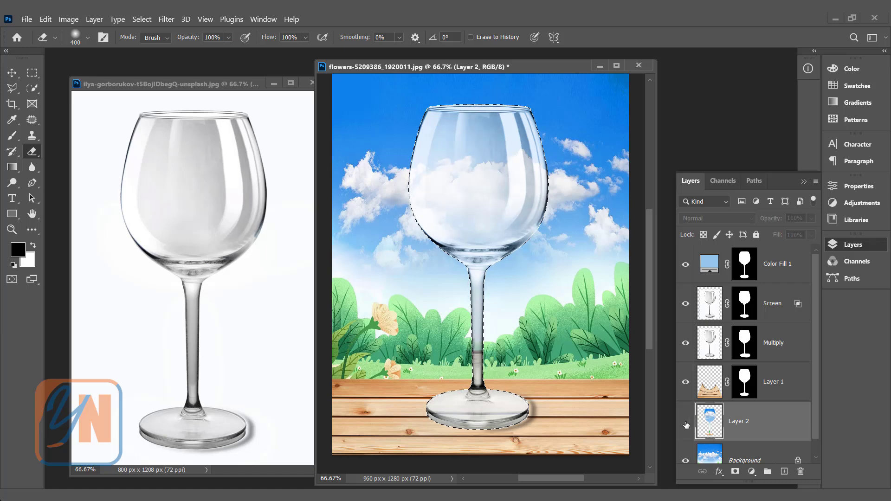
{"action": "left_click", "coordinate": [685, 422]}
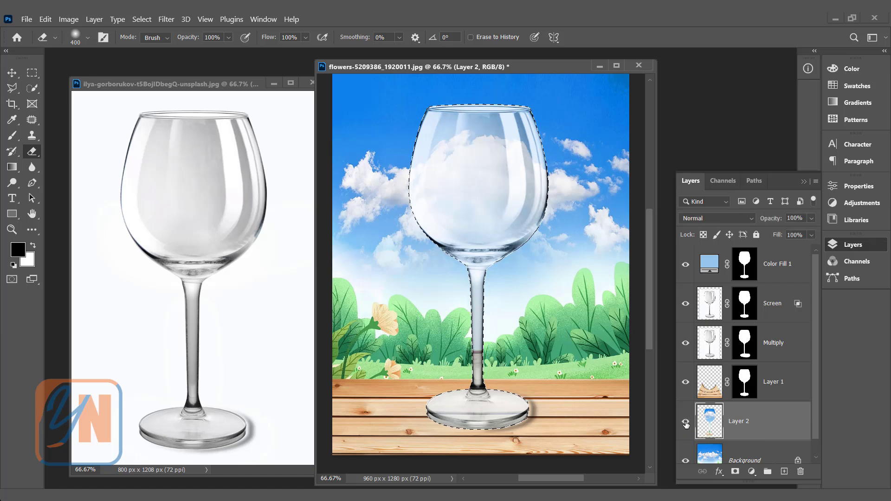
{"action": "key", "text": "ctrl+d"}
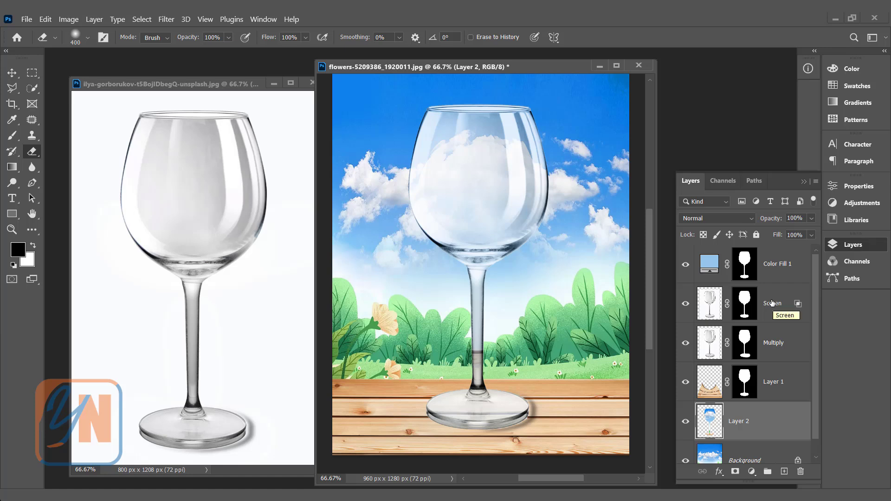
Step: Select the light blue color fill layer at the top of the layer stack
{"action": "left_click", "coordinate": [773, 266]}
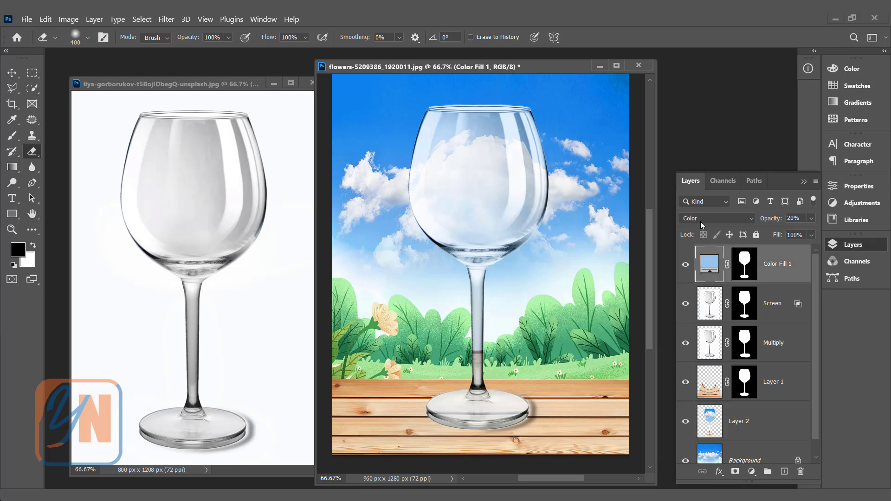